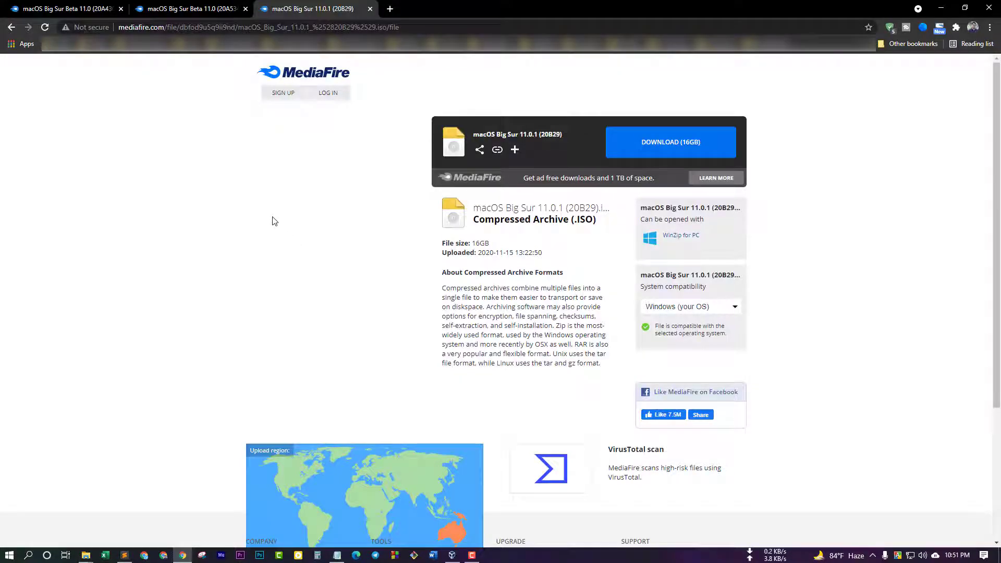
Compare the three MediaFire Big Sur tabs, end on Beta 11.0 (20A5343j), and bring up the iSO File folder
{"action": "left_click", "coordinate": [157, 9]}
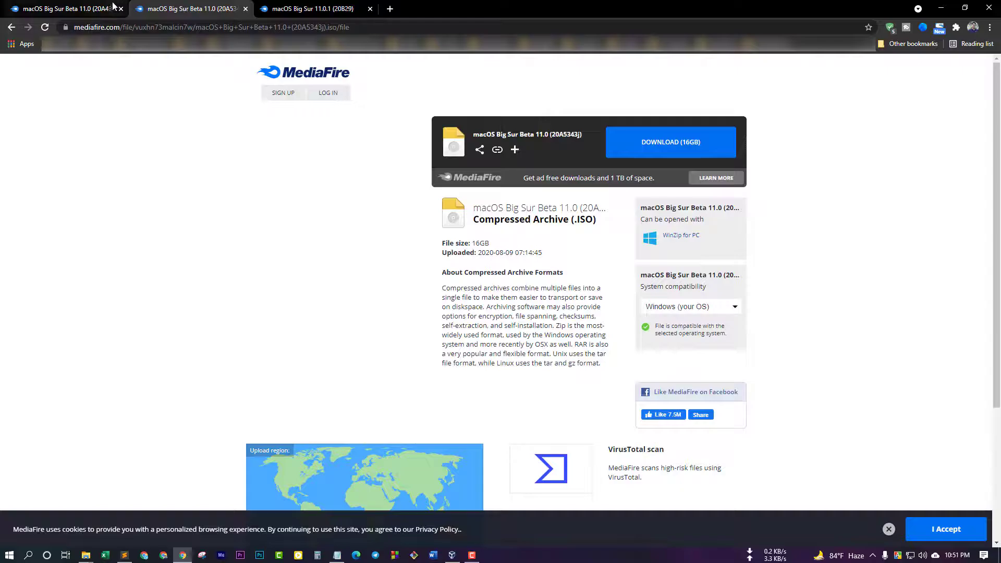
{"action": "left_click", "coordinate": [114, 8]}
{"action": "left_click", "coordinate": [180, 8]}
{"action": "left_click", "coordinate": [306, 8]}
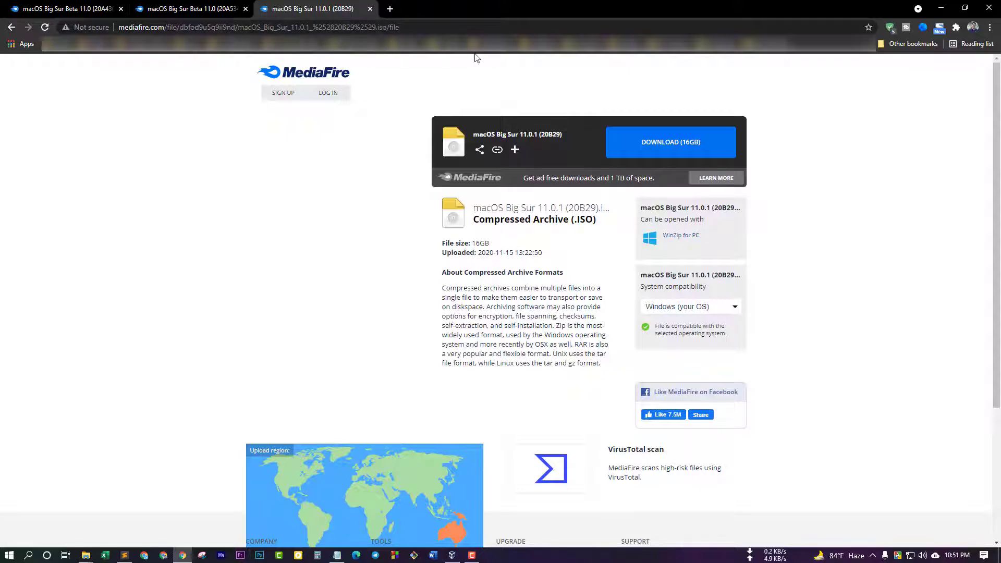
{"action": "left_click", "coordinate": [188, 8]}
{"action": "left_click", "coordinate": [58, 8]}
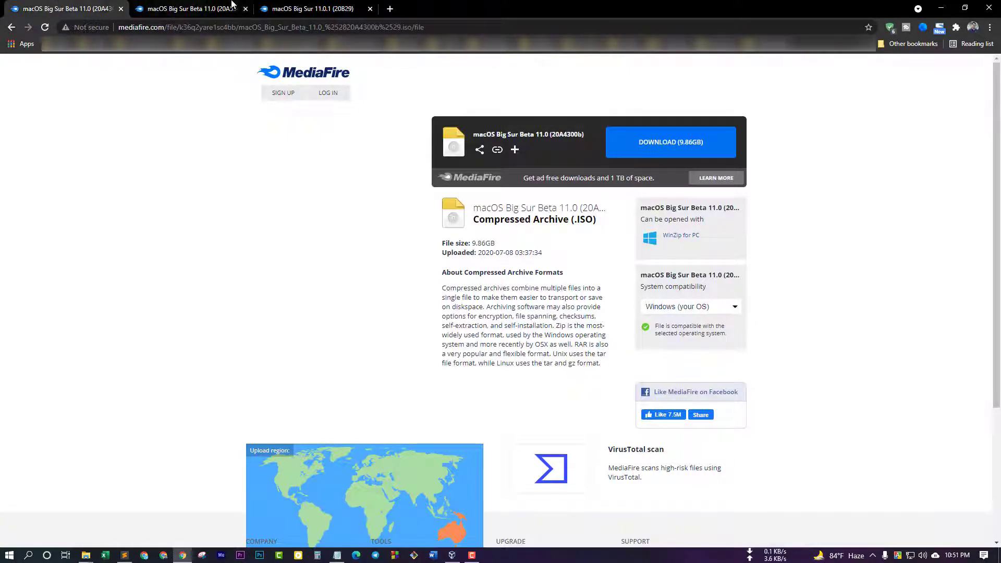
{"action": "left_click", "coordinate": [313, 8]}
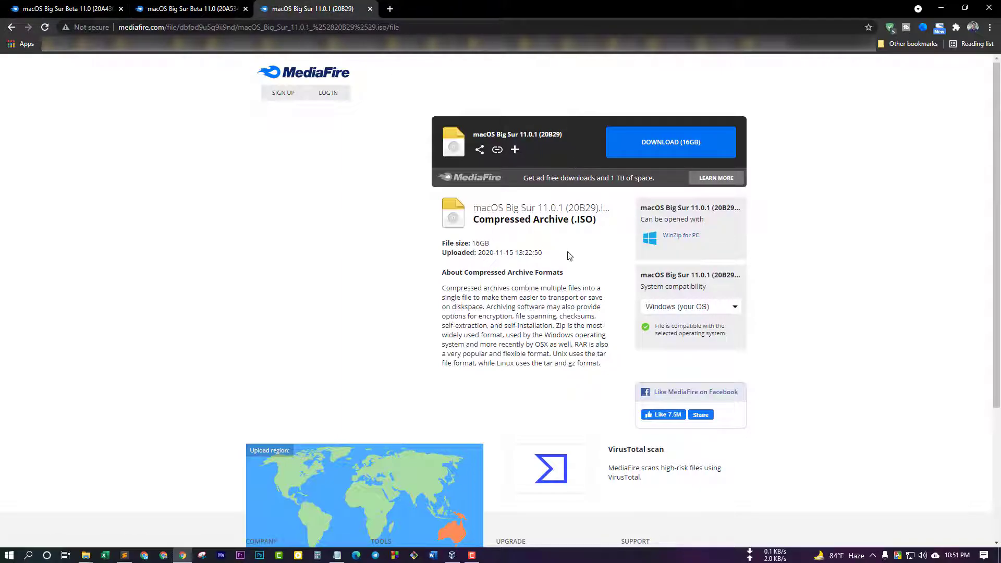
{"action": "left_click", "coordinate": [200, 8]}
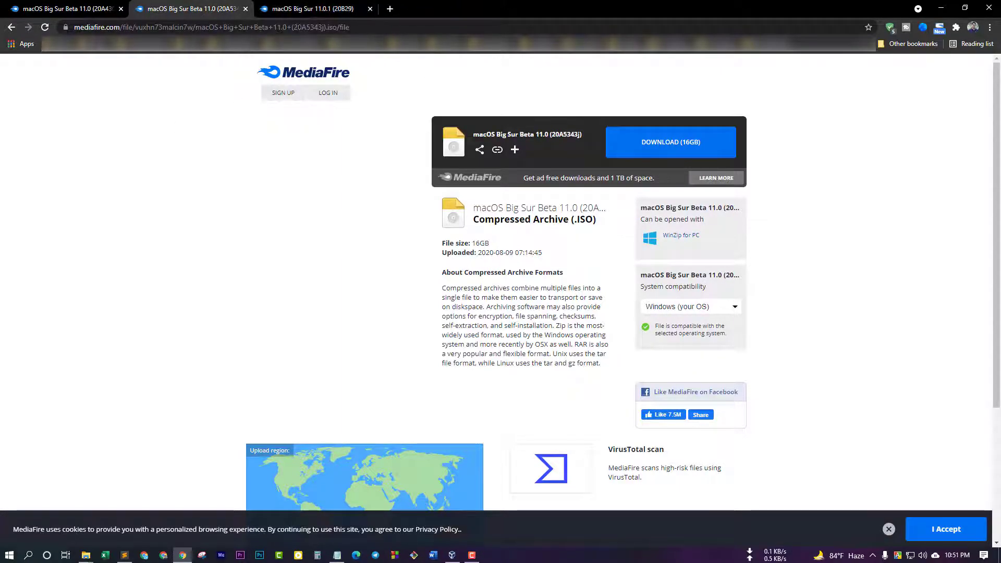
{"action": "left_click_drag", "start_coordinate": [0, 153], "coordinate": [684, 70]}
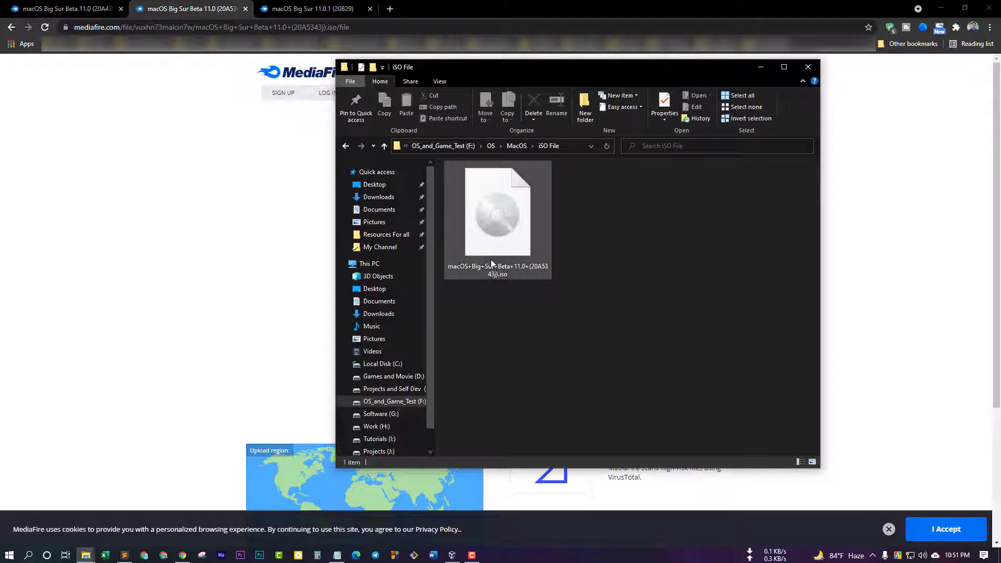
Check the Big Sur Beta ISO in iSO File, minimize Chrome, and bring VirtualBox Manager alongside
{"action": "left_click", "coordinate": [489, 217]}
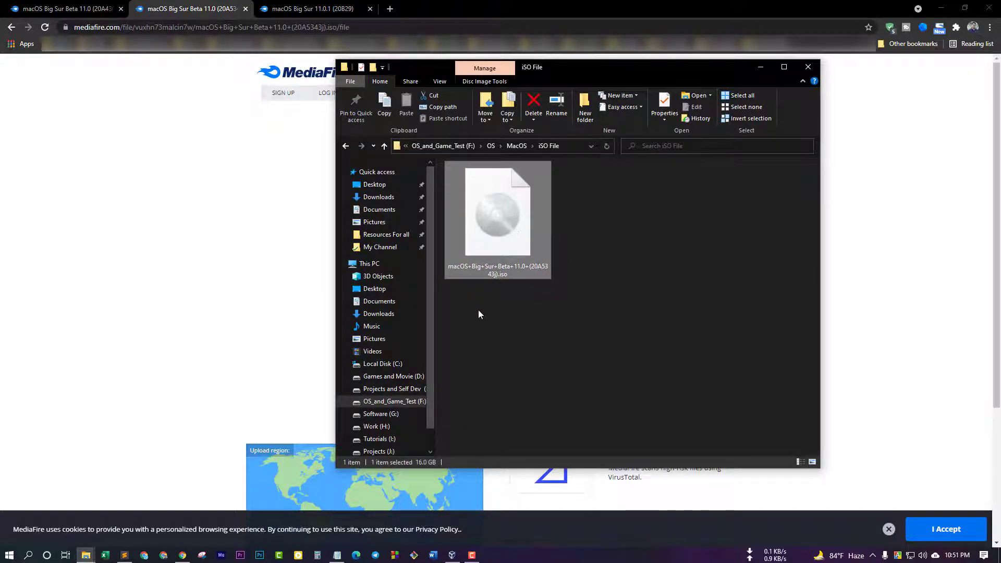
{"action": "left_click", "coordinate": [633, 292]}
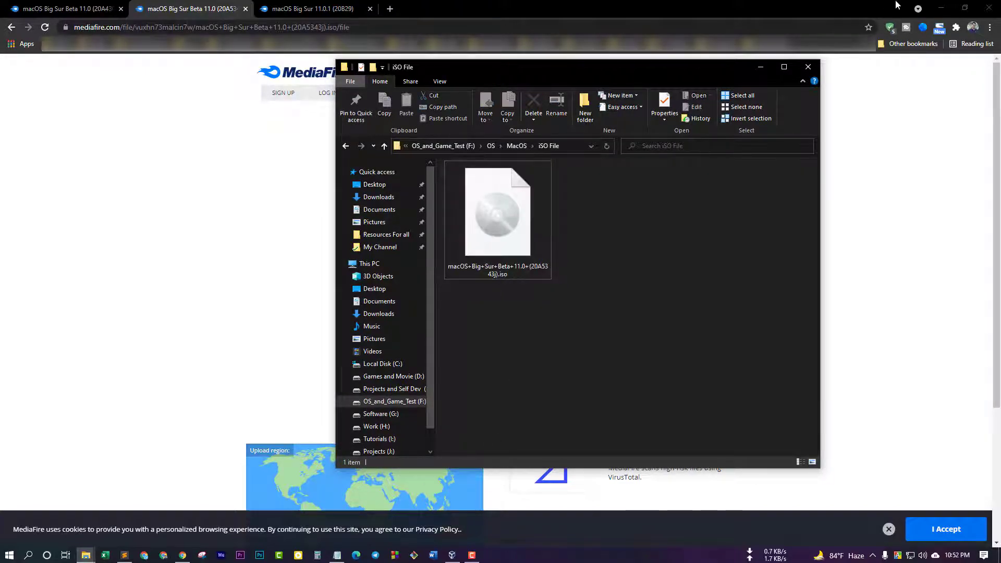
{"action": "left_click", "coordinate": [935, 7]}
{"action": "left_click", "coordinate": [934, 7]}
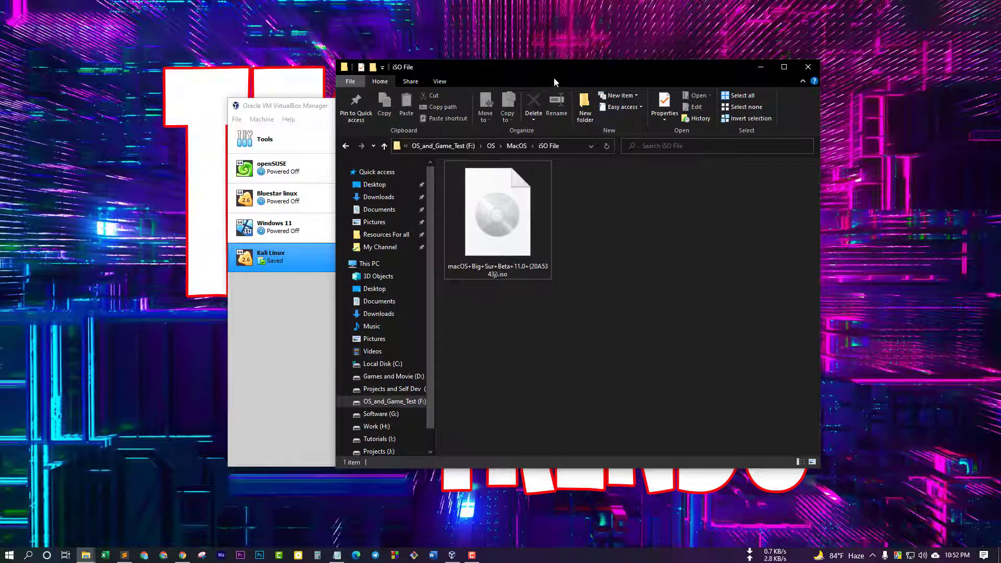
{"action": "left_click_drag", "start_coordinate": [553, 77], "coordinate": [665, 100]}
{"action": "left_click", "coordinate": [599, 140]}
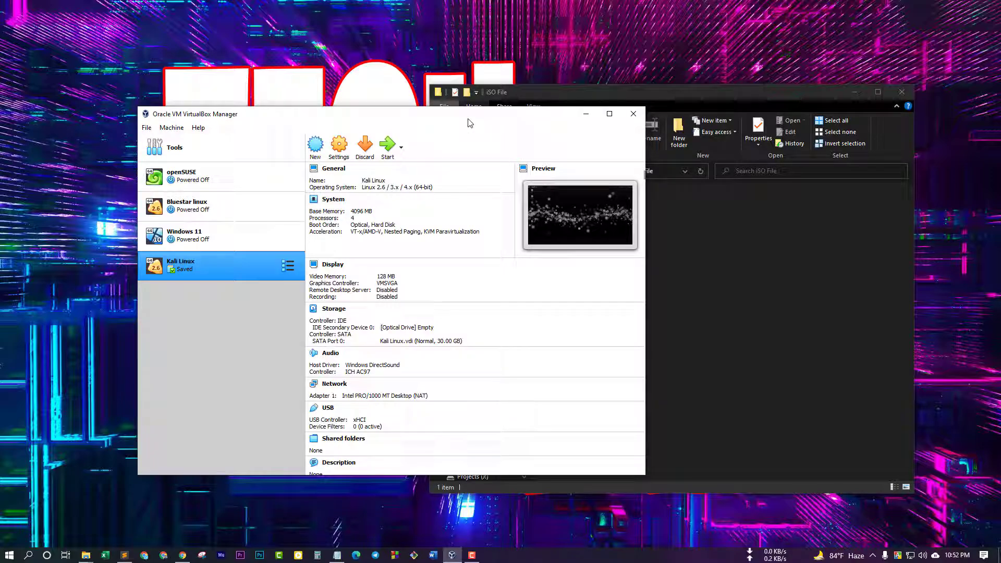
Start a new VM named MacOS with type Mac OS X (64-bit) and continue to memory size
{"action": "left_click", "coordinate": [315, 146]}
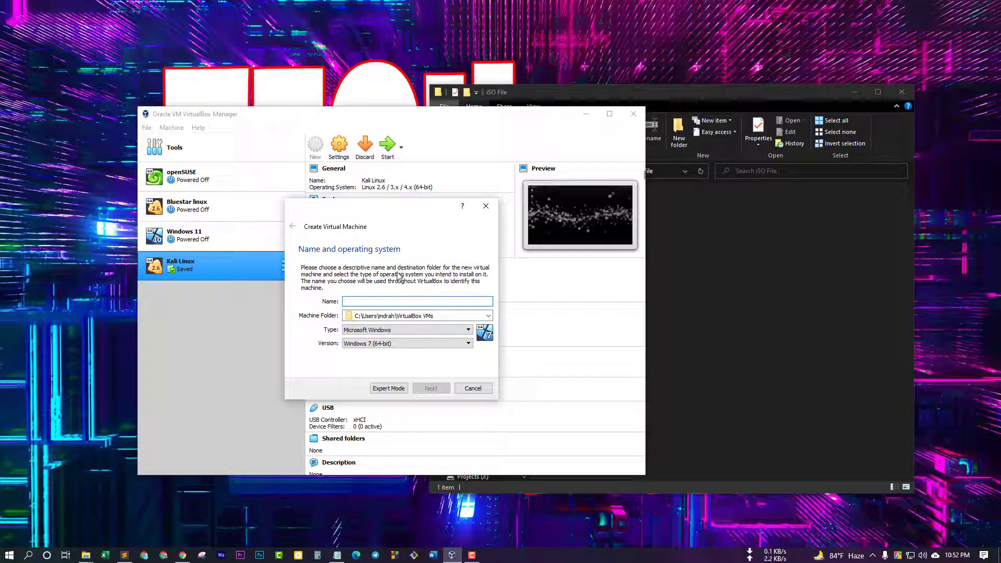
{"action": "type", "text": "MacOS"}
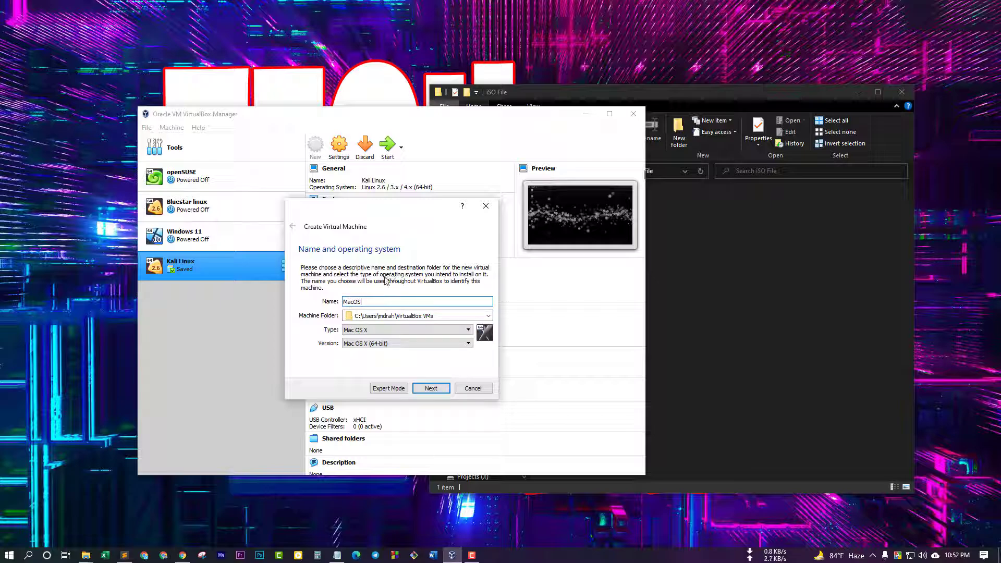
{"action": "left_click", "coordinate": [365, 330]}
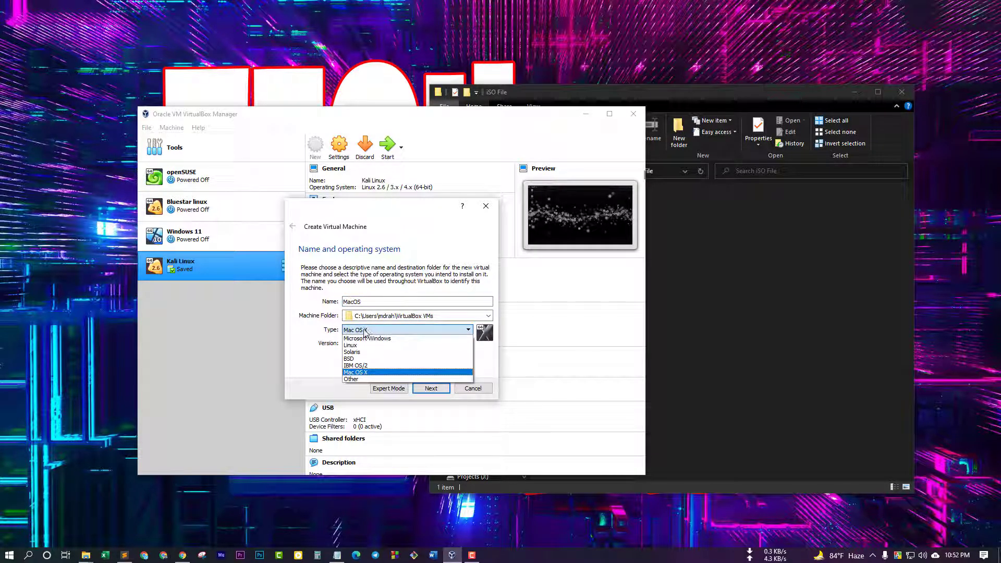
{"action": "left_click", "coordinate": [366, 372]}
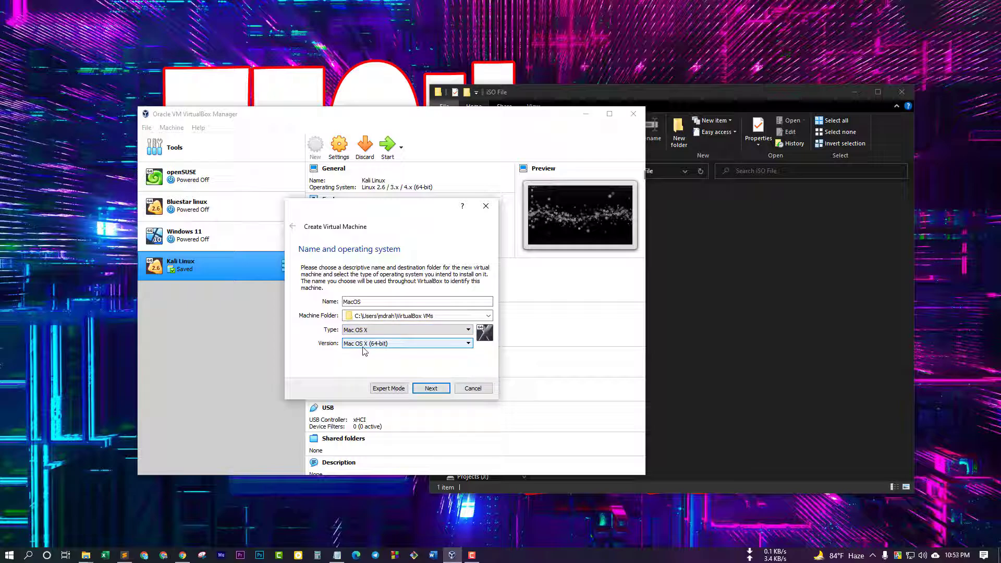
{"action": "left_click", "coordinate": [430, 388]}
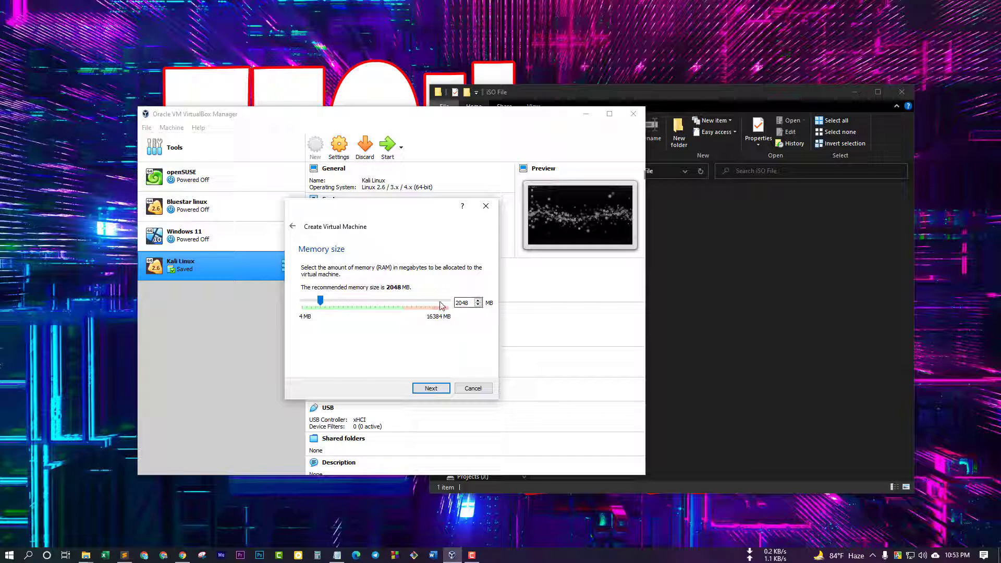
Replace the 2048 MB default with 10240 MB of memory and move on to the hard disk page
{"action": "double_click", "coordinate": [462, 302]}
{"action": "type", "text": "10240"}
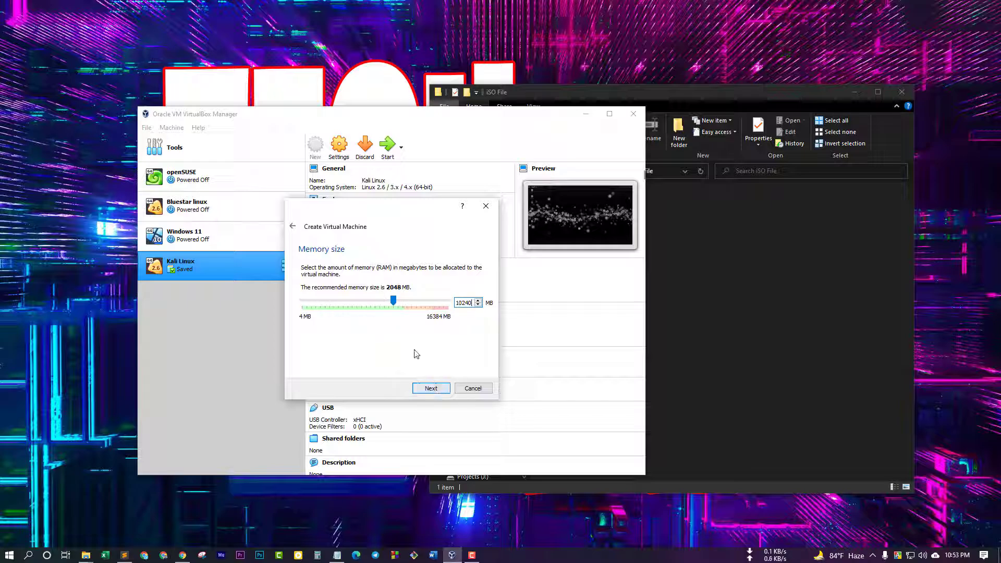
{"action": "left_click", "coordinate": [430, 389]}
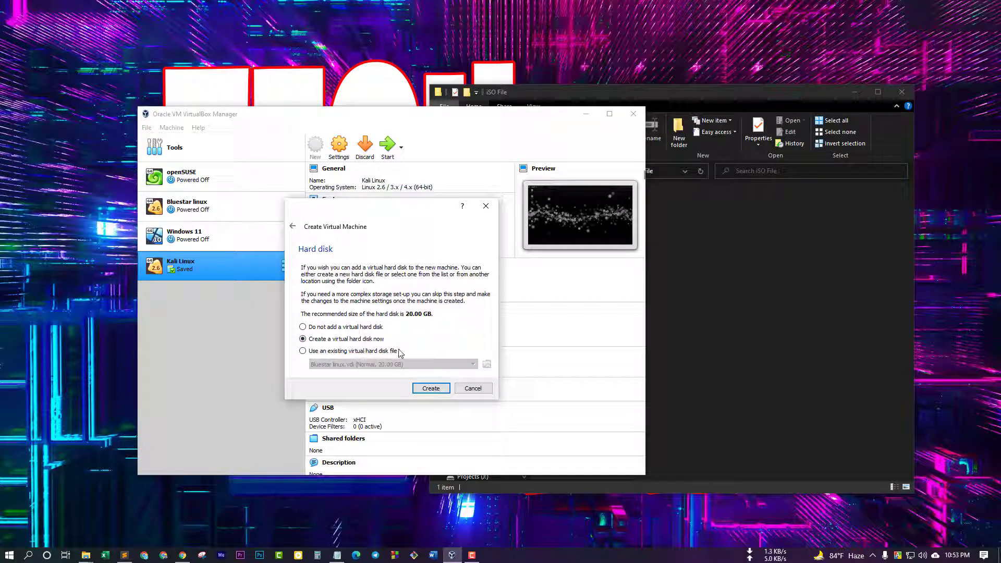
Create a new VHD disk, keep it dynamically allocated, and reach the location and size page
{"action": "left_click", "coordinate": [429, 388]}
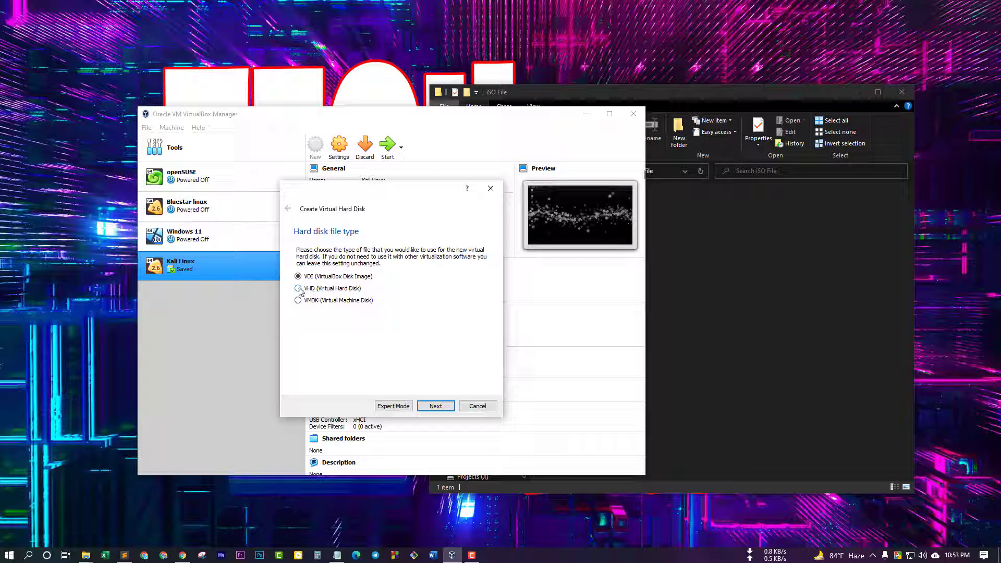
{"action": "left_click", "coordinate": [297, 290]}
{"action": "left_click", "coordinate": [436, 406]}
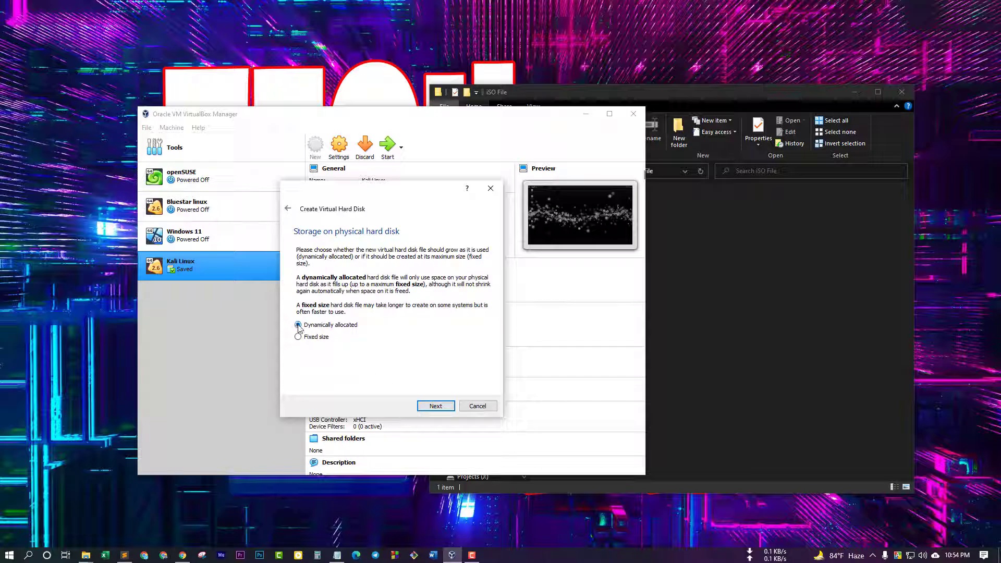
{"action": "left_click", "coordinate": [437, 406]}
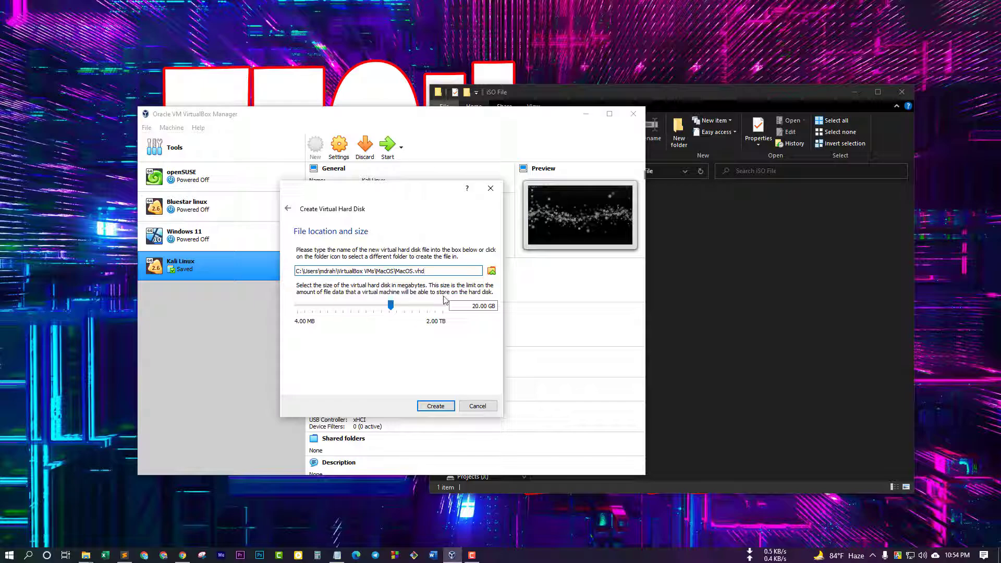
Save the MacOS.vhd disk file into the F:\OS\MacOS folder
{"action": "left_click", "coordinate": [491, 271]}
{"action": "scroll", "coordinate": [359, 361], "scroll_direction": "down", "scroll_amount": 2}
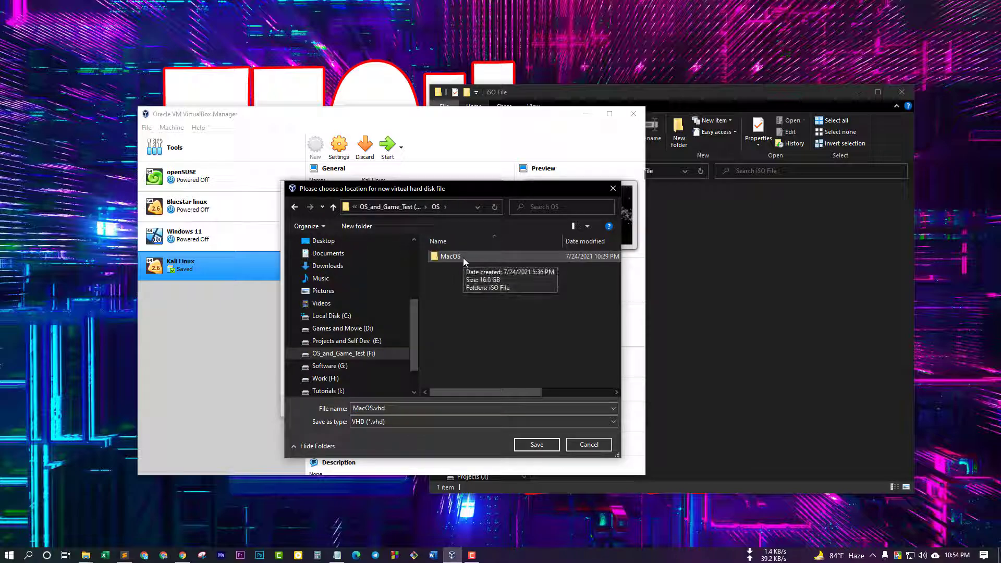
{"action": "left_click", "coordinate": [462, 259]}
{"action": "double_click", "coordinate": [462, 258]}
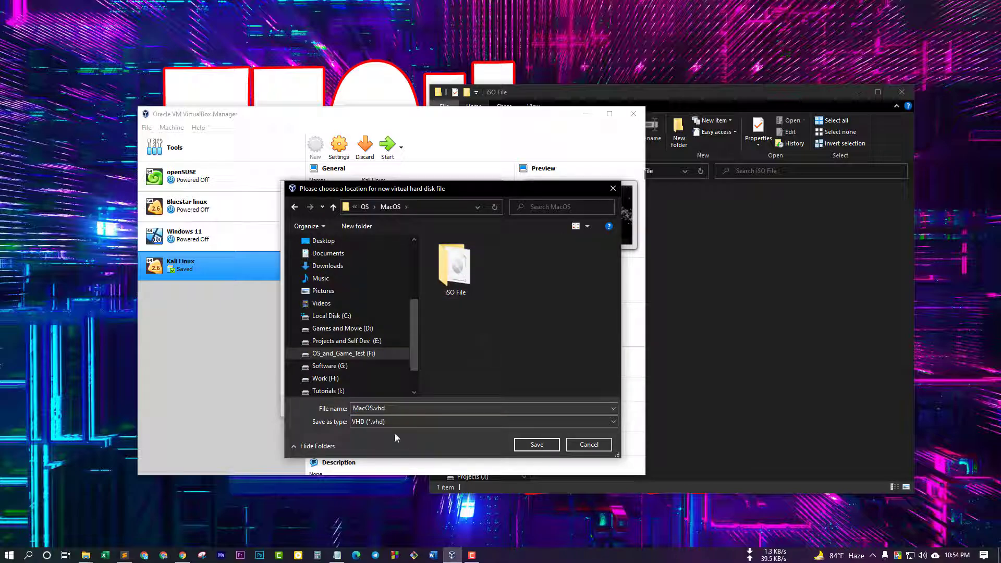
{"action": "left_click", "coordinate": [536, 444]}
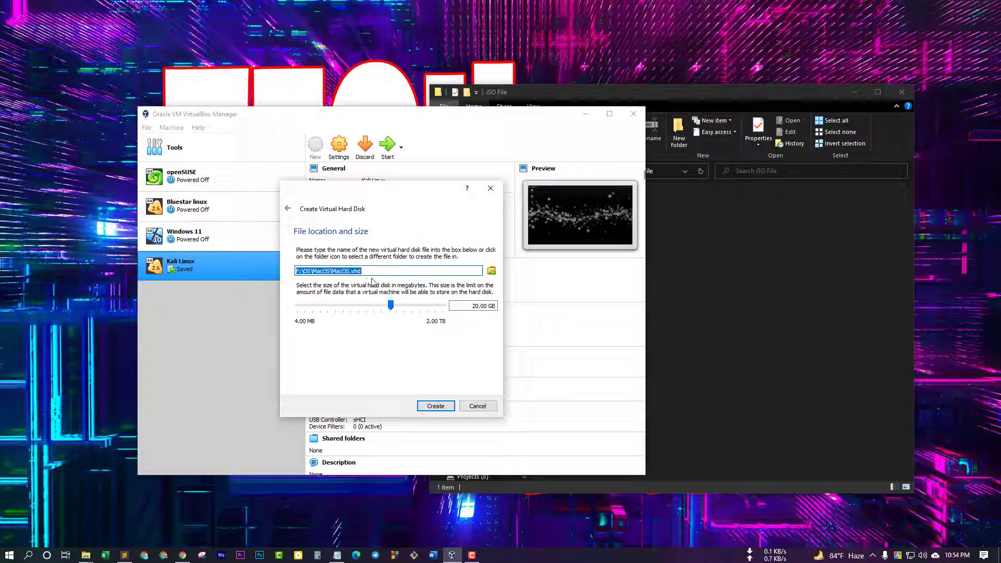
Set the disk size to 100 GB and create the MacOS machine
{"action": "double_click", "coordinate": [474, 306]}
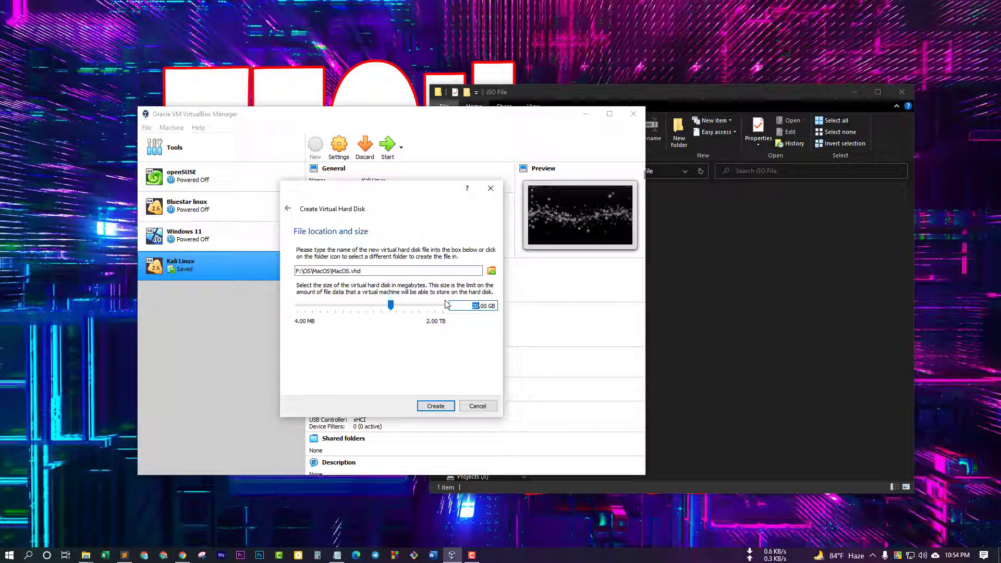
{"action": "left_click", "coordinate": [477, 306]}
{"action": "type", "text": "100"}
{"action": "left_click", "coordinate": [441, 408]}
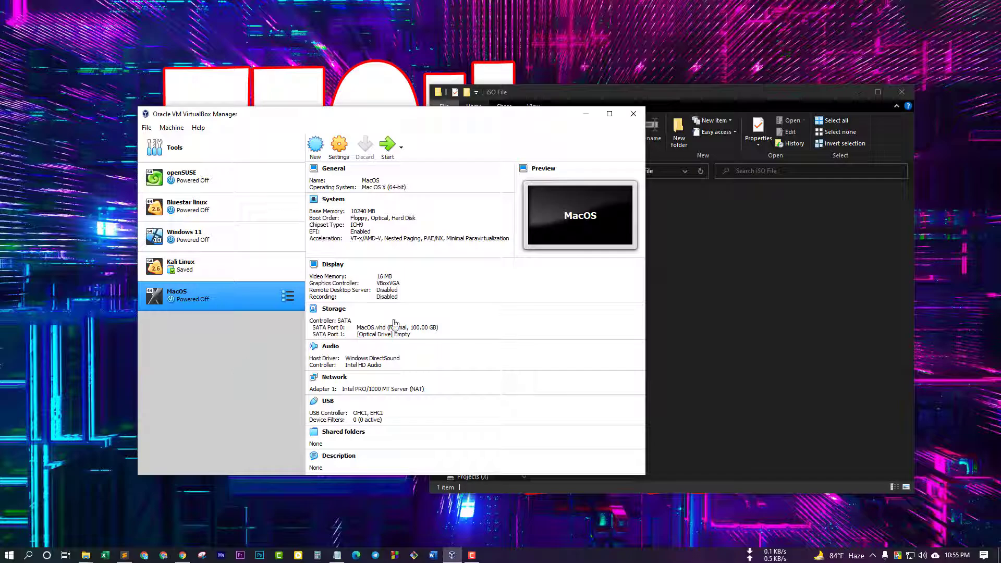
Close VirtualBox Manager, open the VBox Code notes, and bring up Replace for 'VM Name'
{"action": "left_click", "coordinate": [632, 114]}
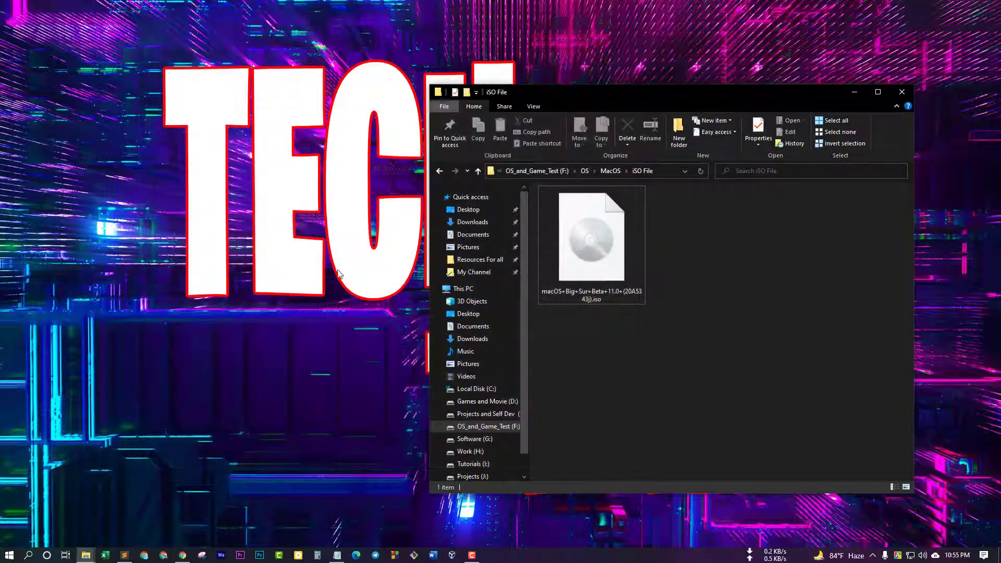
{"action": "left_click", "coordinate": [337, 556]}
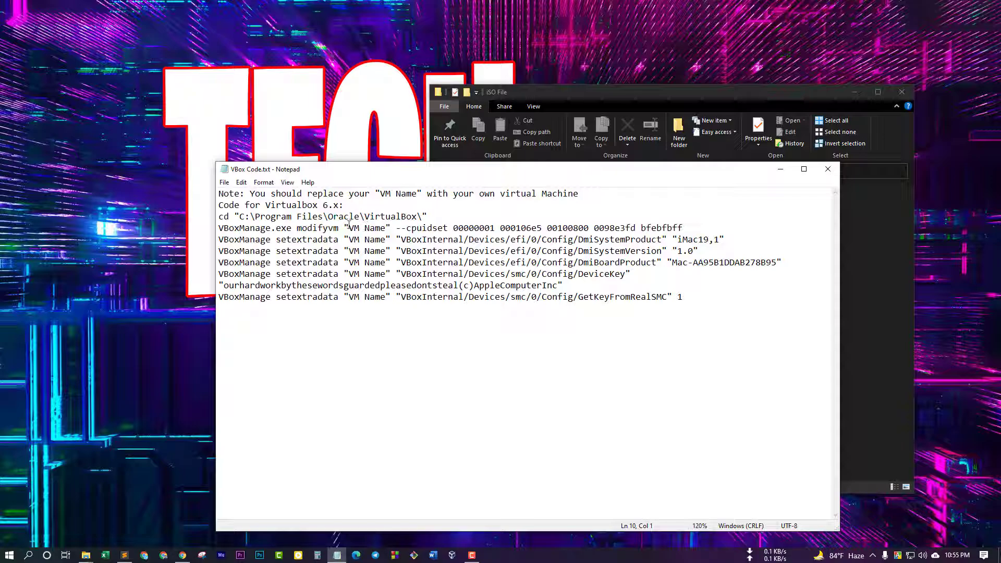
{"action": "left_click_drag", "start_coordinate": [348, 228], "coordinate": [383, 227]}
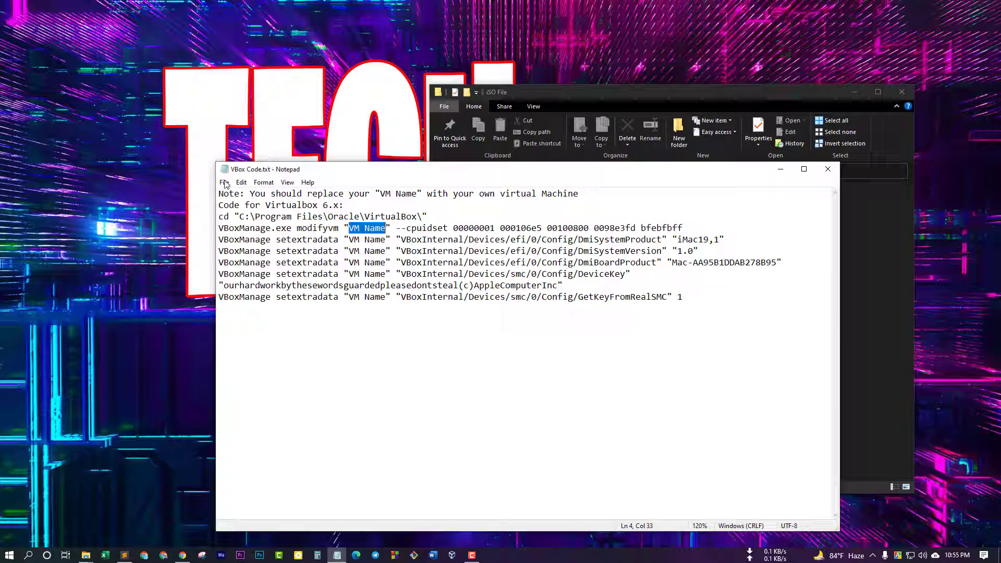
{"action": "left_click", "coordinate": [241, 182]}
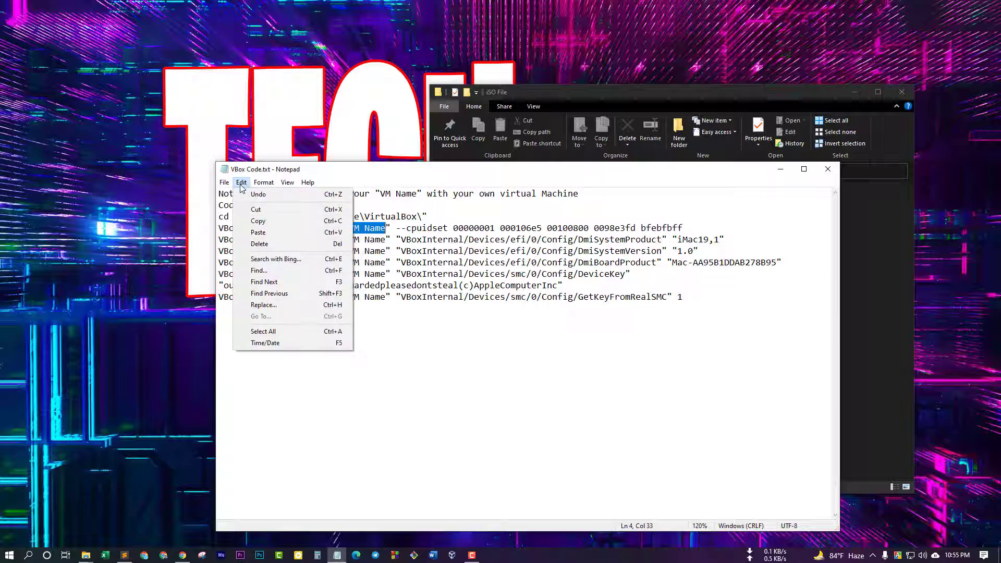
{"action": "left_click", "coordinate": [289, 305]}
{"action": "left_click_drag", "start_coordinate": [346, 233], "coordinate": [486, 326]}
Replace all 'VM Name' occurrences with 'MacOS', then search Windows for cmd
{"action": "left_click_drag", "start_coordinate": [469, 360], "coordinate": [408, 360]}
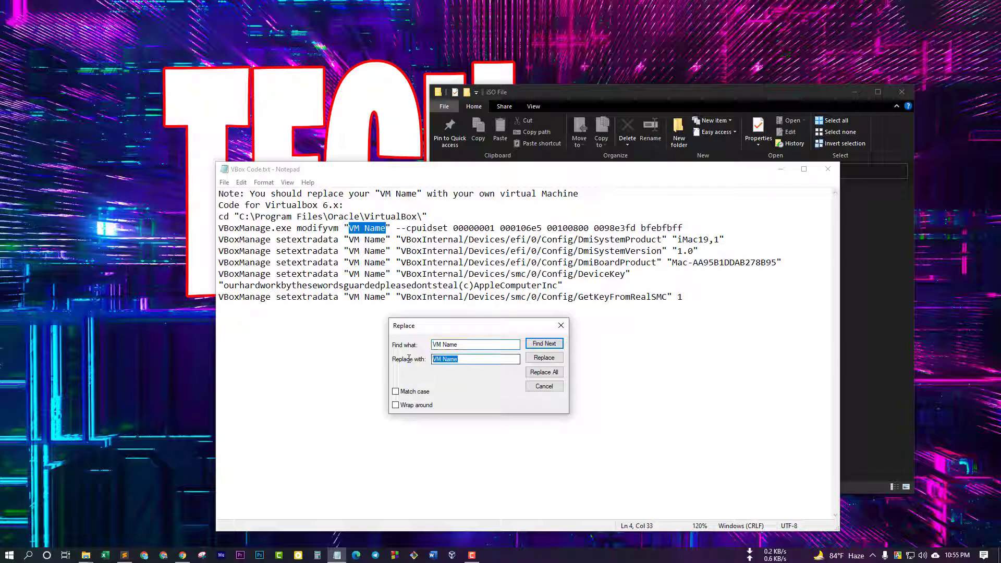
{"action": "type", "text": "MacOS"}
{"action": "left_click", "coordinate": [545, 374]}
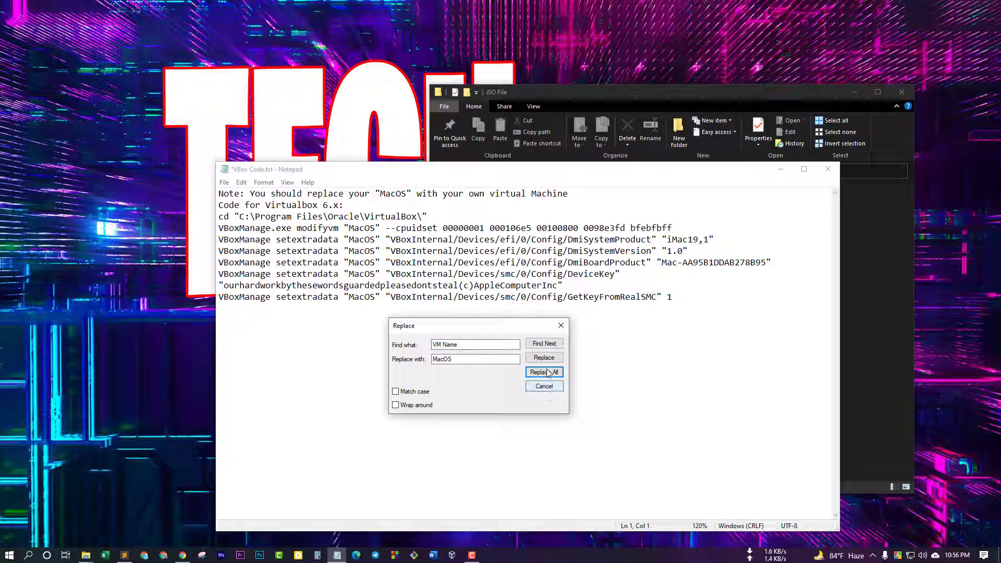
{"action": "left_click", "coordinate": [559, 330]}
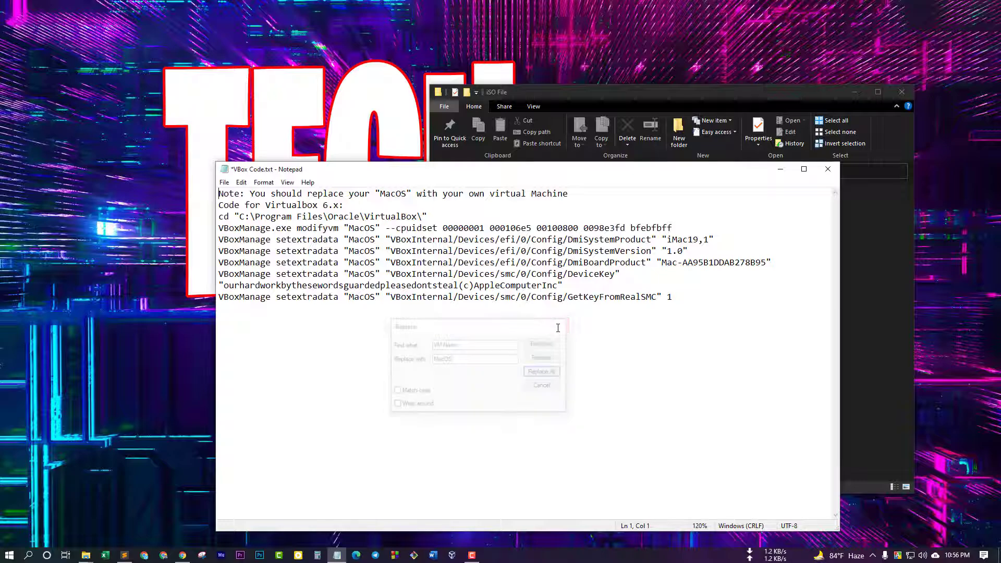
{"action": "left_click", "coordinate": [29, 556]}
{"action": "type", "text": "cm"}
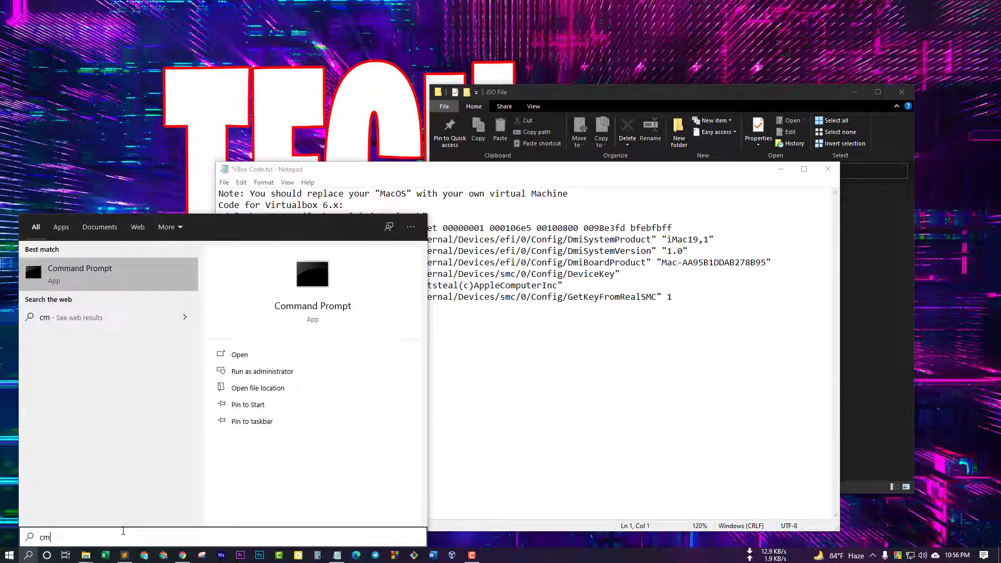
Launch Command Prompt as administrator beside Notepad and run the cd command from the notes
{"action": "left_click", "coordinate": [262, 371]}
{"action": "left_click_drag", "start_coordinate": [771, 215], "coordinate": [848, 211]}
{"action": "left_click_drag", "start_coordinate": [686, 171], "coordinate": [497, 79]}
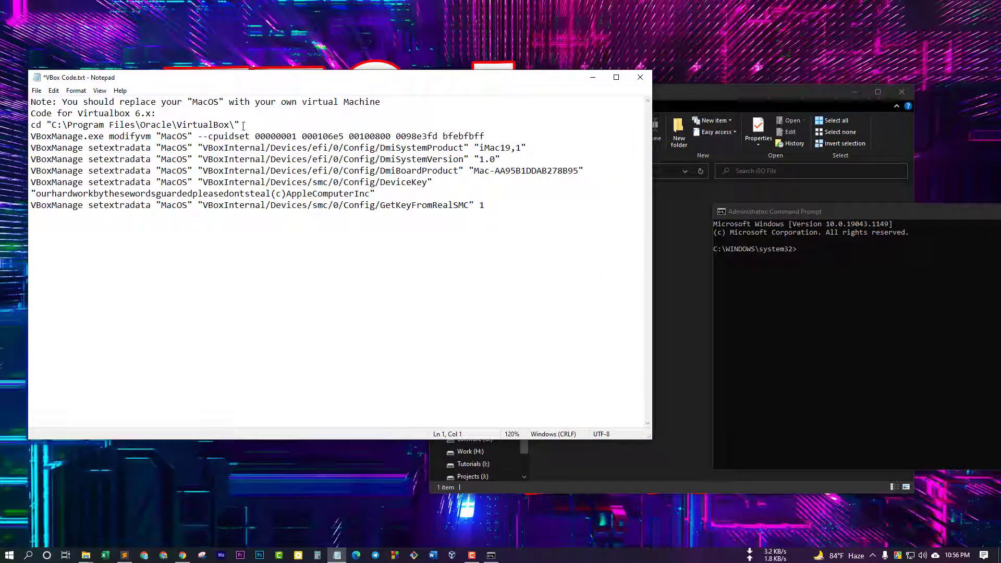
{"action": "left_click_drag", "start_coordinate": [241, 124], "coordinate": [31, 126]}
{"action": "key", "text": "cmd+c"}
{"action": "left_click", "coordinate": [807, 210]}
{"action": "left_click_drag", "start_coordinate": [807, 210], "coordinate": [703, 184]}
{"action": "right_click", "coordinate": [712, 239]}
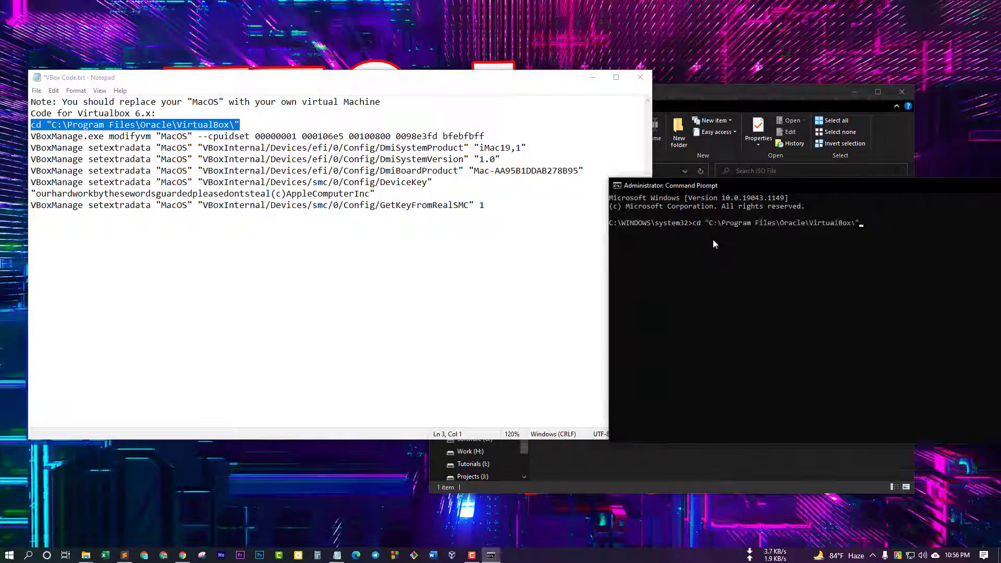
{"action": "key", "text": "Return"}
Run the modifyvm, DmiSystemProduct and DmiSystemVersion commands for MacOS
{"action": "left_click_drag", "start_coordinate": [484, 136], "coordinate": [31, 136]}
{"action": "key", "text": "cmd+c"}
{"action": "left_click", "coordinate": [742, 248]}
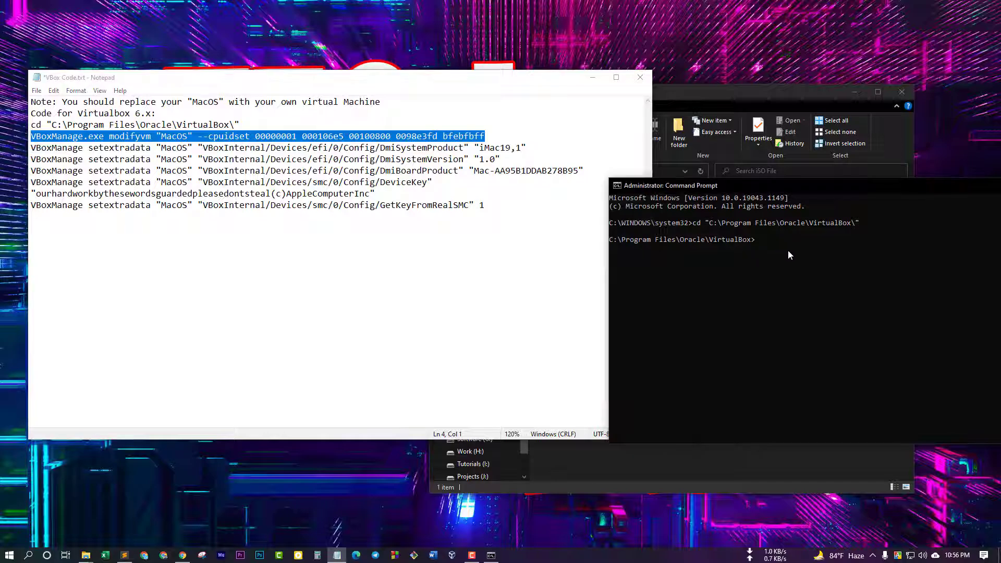
{"action": "right_click", "coordinate": [789, 249]}
{"action": "key", "text": "Return"}
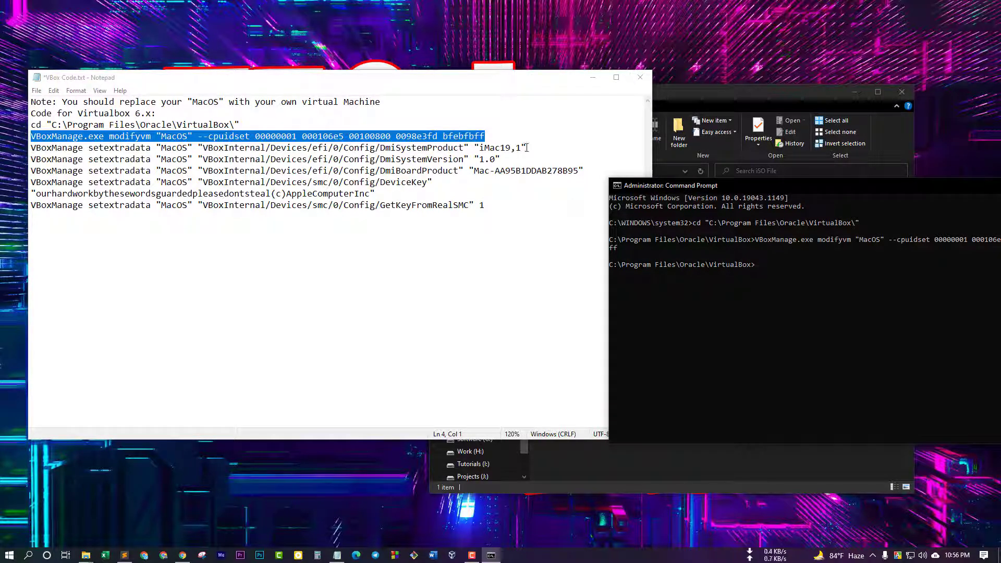
{"action": "left_click_drag", "start_coordinate": [527, 148], "coordinate": [31, 148]}
{"action": "left_click", "coordinate": [786, 292]}
{"action": "right_click", "coordinate": [786, 291]}
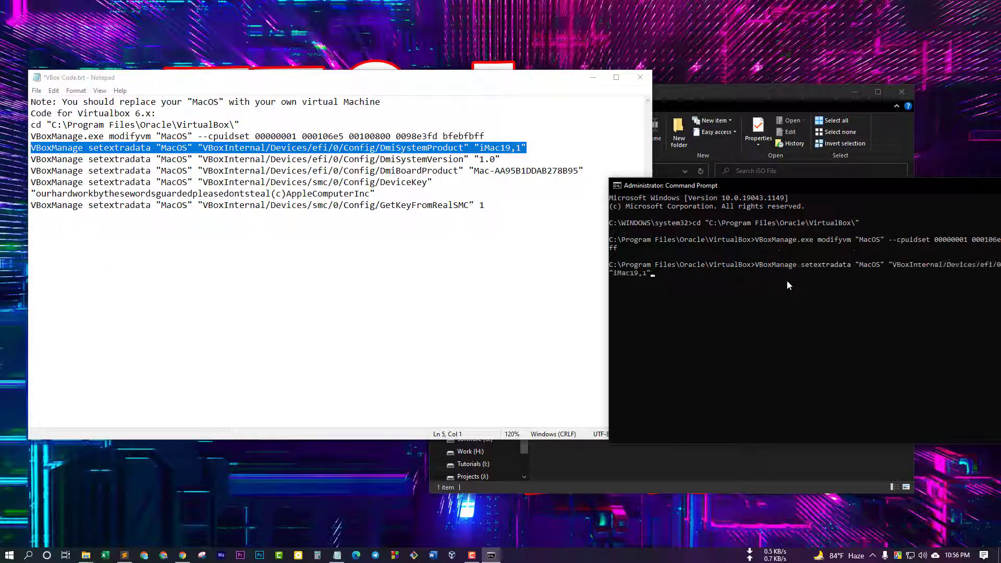
{"action": "key", "text": "Return"}
{"action": "left_click_drag", "start_coordinate": [500, 159], "coordinate": [30, 160]}
{"action": "left_click", "coordinate": [785, 292]}
{"action": "right_click", "coordinate": [785, 292]}
{"action": "key", "text": "Return"}
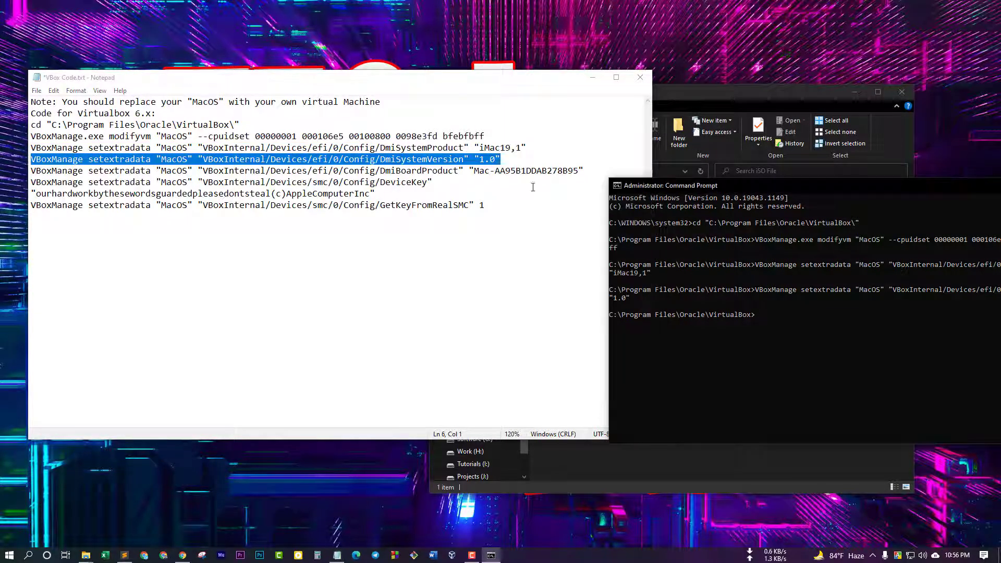
Run the DmiBoardProduct command and the DeviceKey command with its quoted key line
{"action": "left_click_drag", "start_coordinate": [584, 171], "coordinate": [30, 170]}
{"action": "left_click", "coordinate": [782, 312]}
{"action": "right_click", "coordinate": [782, 313]}
{"action": "key", "text": "Return"}
{"action": "left_click_drag", "start_coordinate": [431, 182], "coordinate": [30, 182]}
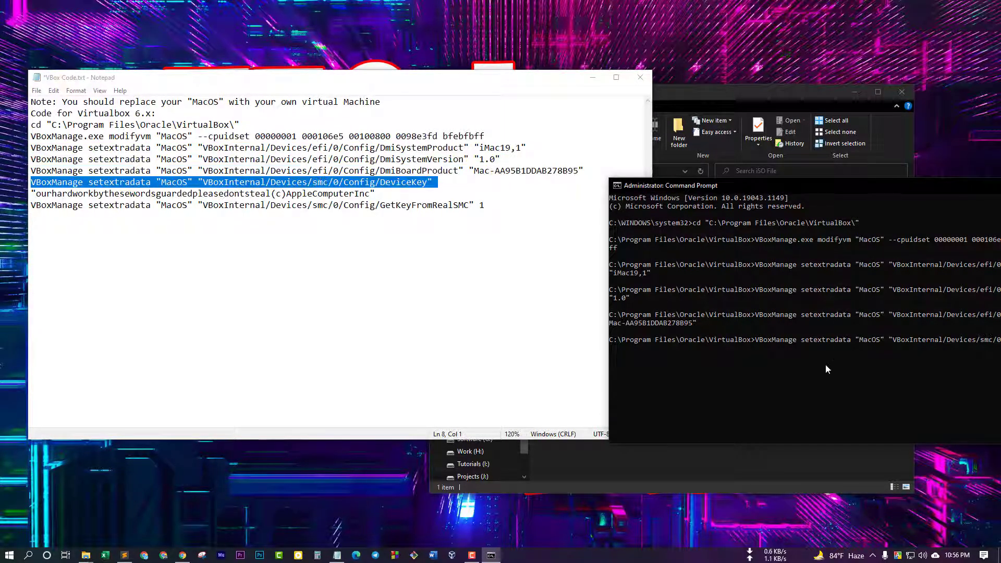
{"action": "left_click", "coordinate": [824, 364]}
{"action": "right_click", "coordinate": [825, 364]}
{"action": "key", "text": "Return"}
{"action": "left_click_drag", "start_coordinate": [375, 194], "coordinate": [30, 194]}
{"action": "left_click", "coordinate": [787, 370]}
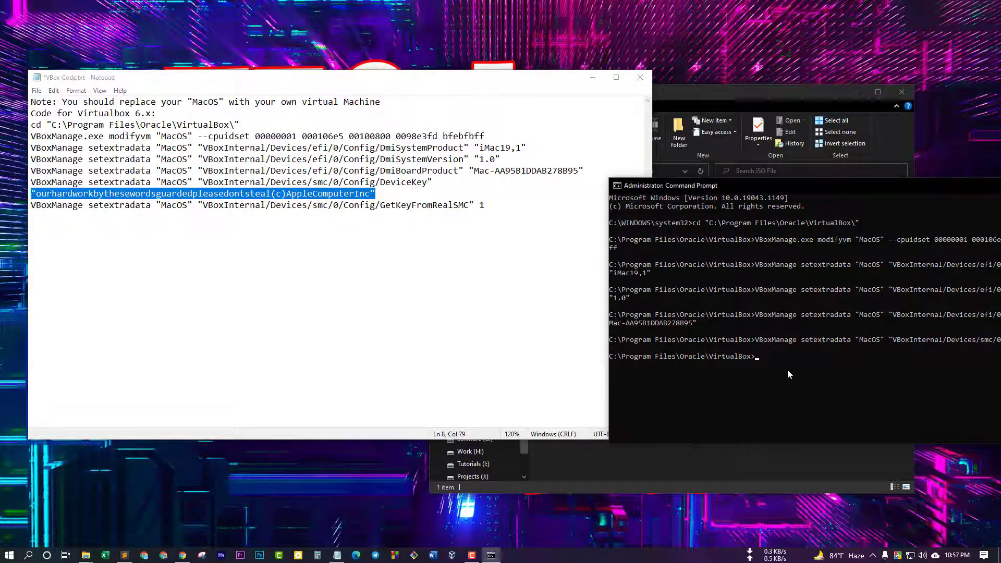
{"action": "right_click", "coordinate": [787, 370]}
{"action": "key", "text": "Return"}
Widen Notepad and rerun the complete one-line DeviceKey command including its key
{"action": "left_click", "coordinate": [653, 158]}
{"action": "left_click_drag", "start_coordinate": [652, 158], "coordinate": [850, 148]}
{"action": "left_click", "coordinate": [660, 226]}
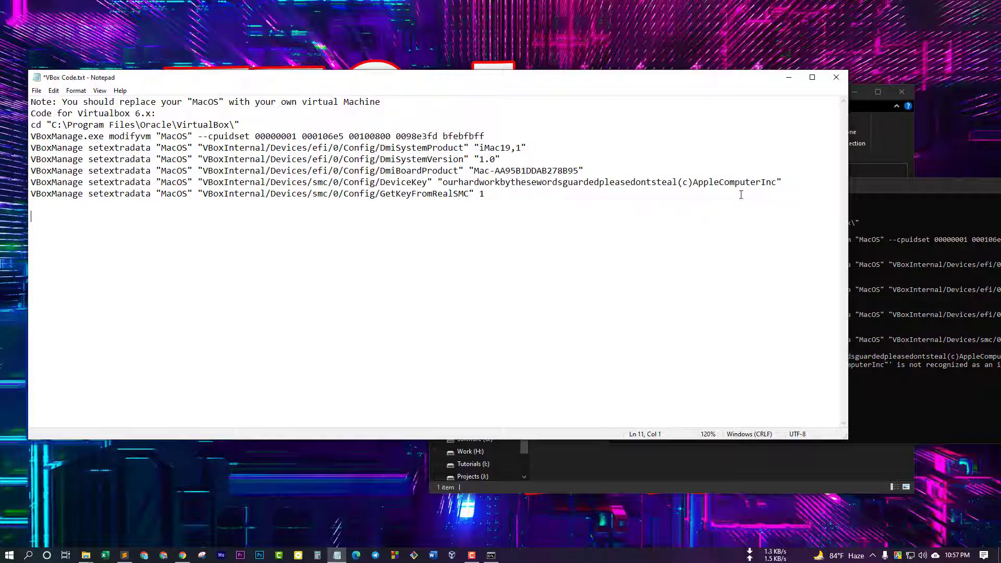
{"action": "left_click_drag", "start_coordinate": [781, 183], "coordinate": [31, 182]}
{"action": "key", "text": "cmd+c"}
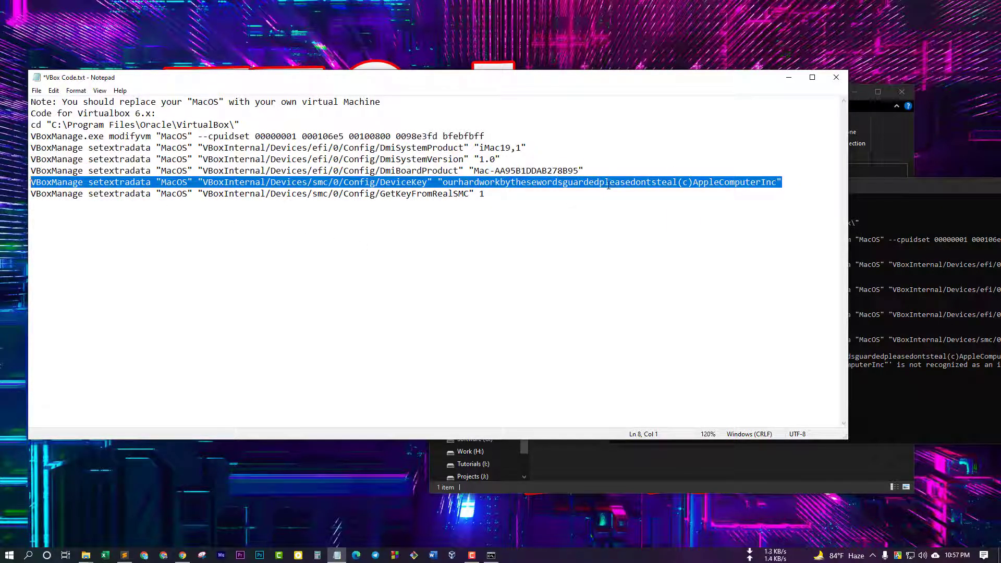
{"action": "left_click", "coordinate": [939, 206]}
{"action": "right_click", "coordinate": [672, 418]}
{"action": "key", "text": "Return"}
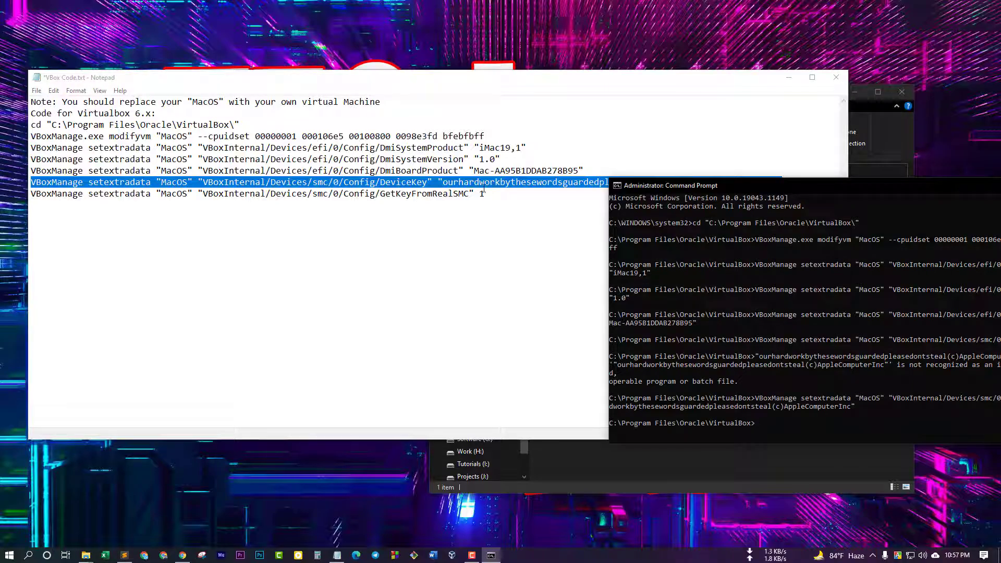
Run the GetKeyFromRealSMC command, then close Command Prompt and Notepad
{"action": "left_click_drag", "start_coordinate": [485, 194], "coordinate": [464, 193]}
{"action": "key", "text": "shift+Home"}
{"action": "key", "text": "cmd+c"}
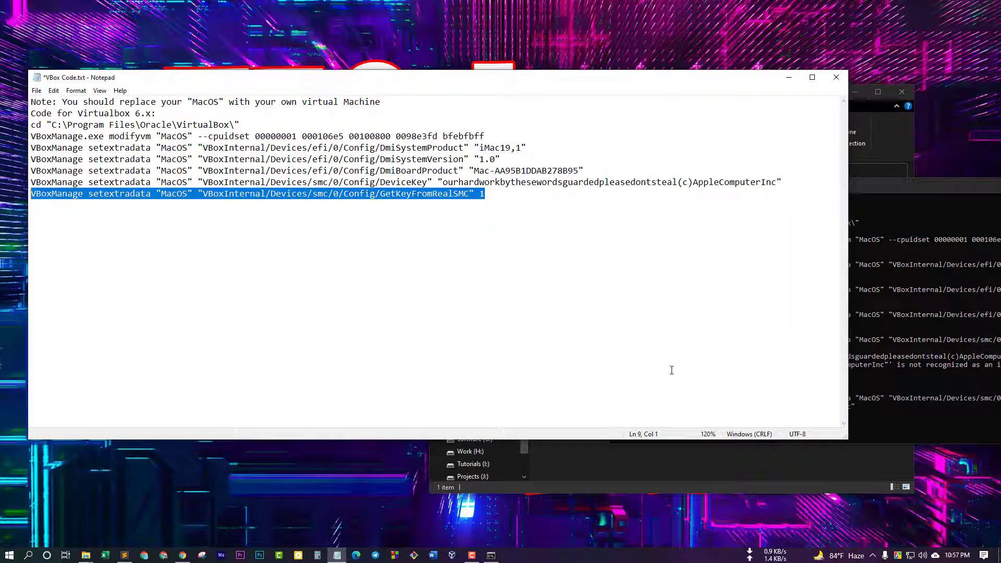
{"action": "left_click", "coordinate": [889, 419]}
{"action": "right_click", "coordinate": [812, 430]}
{"action": "key", "text": "Return"}
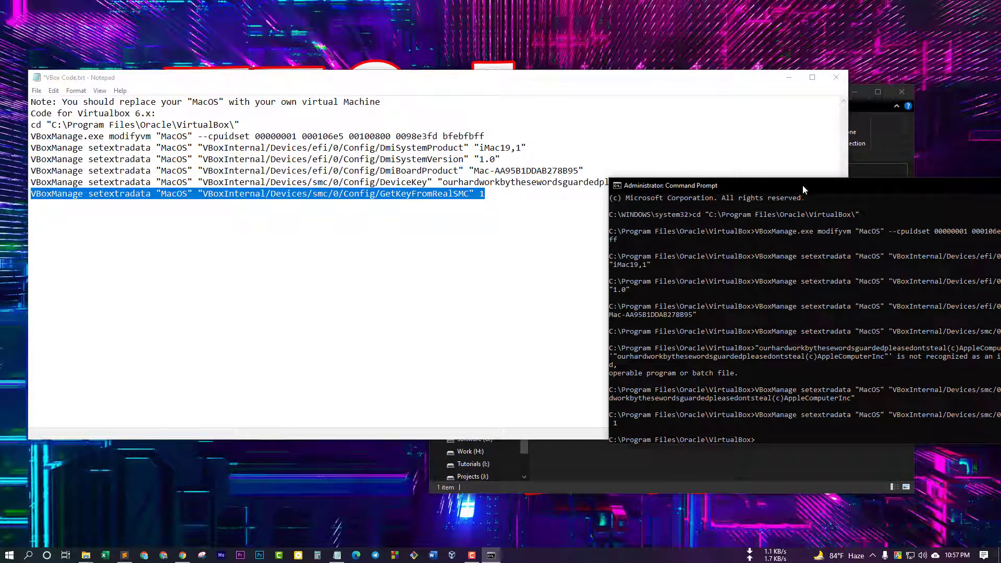
{"action": "left_click_drag", "start_coordinate": [803, 184], "coordinate": [395, 110]}
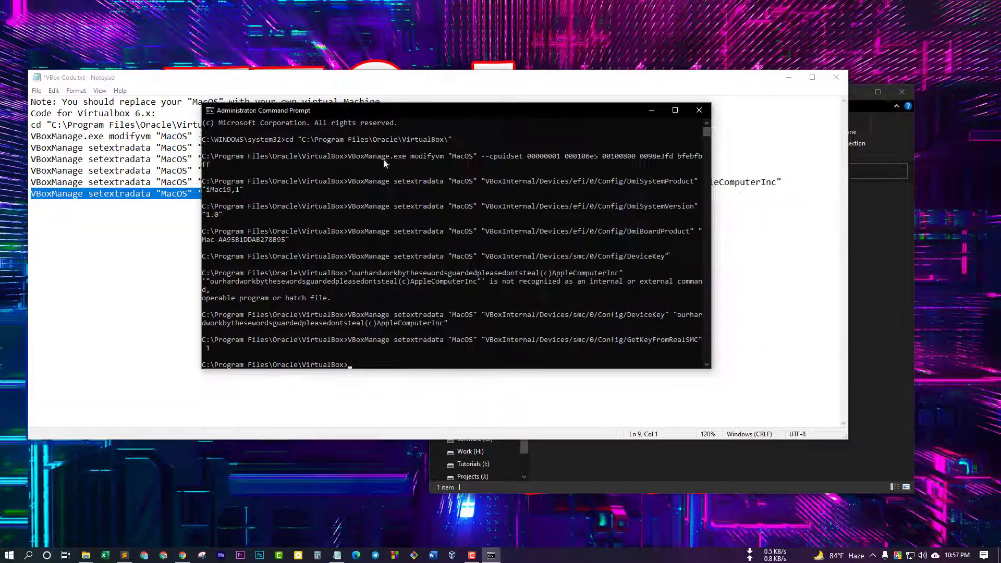
{"action": "left_click", "coordinate": [698, 110]}
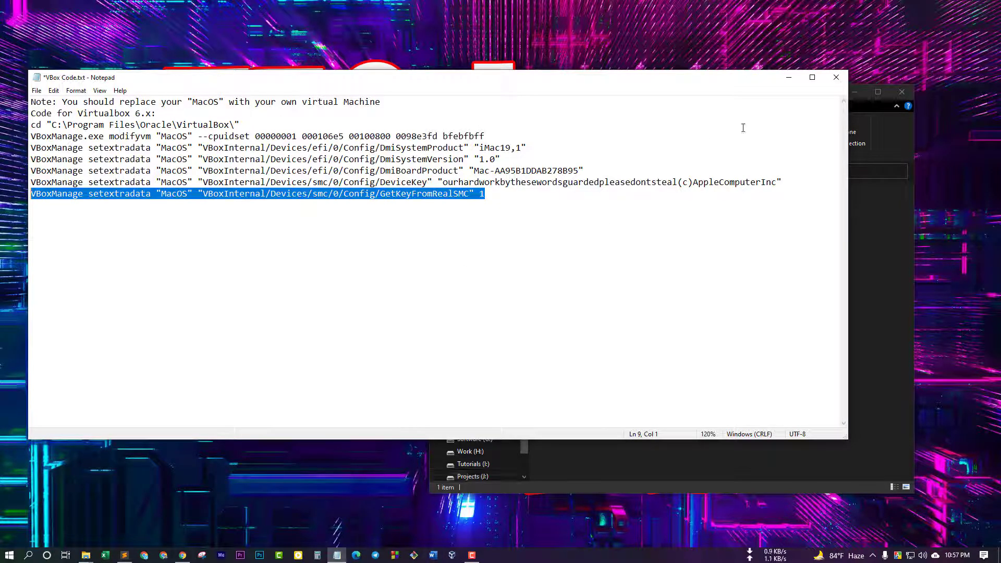
{"action": "left_click", "coordinate": [835, 77]}
Answer Notepad's save prompt and open the MacOS VM's General > Advanced settings
{"action": "left_click", "coordinate": [471, 347]}
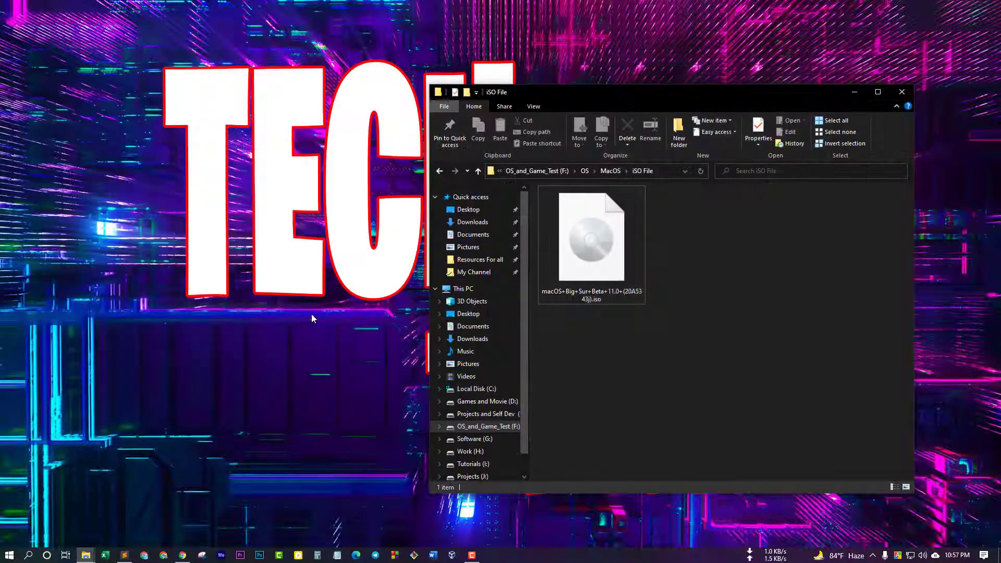
{"action": "left_click", "coordinate": [452, 555]}
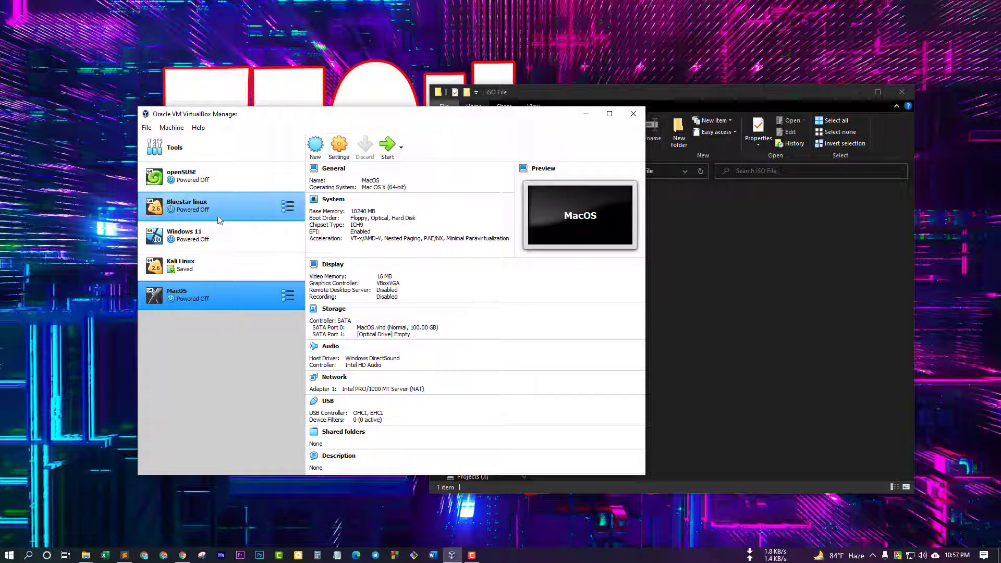
{"action": "left_click", "coordinate": [339, 148]}
{"action": "left_click", "coordinate": [347, 203]}
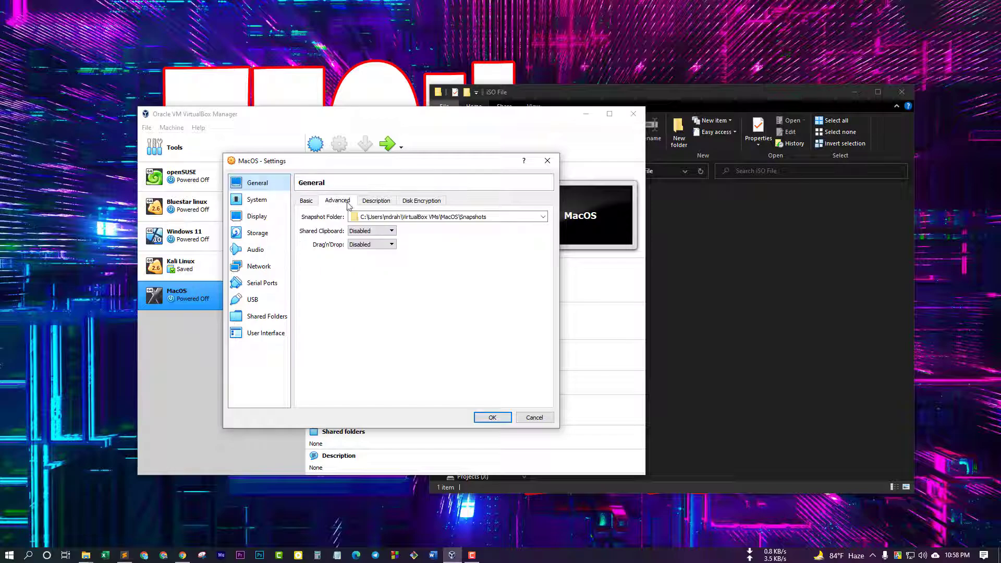
Set both Shared Clipboard and Drag'n'Drop to Bidirectional
{"action": "left_click", "coordinate": [372, 230]}
{"action": "left_click", "coordinate": [371, 259]}
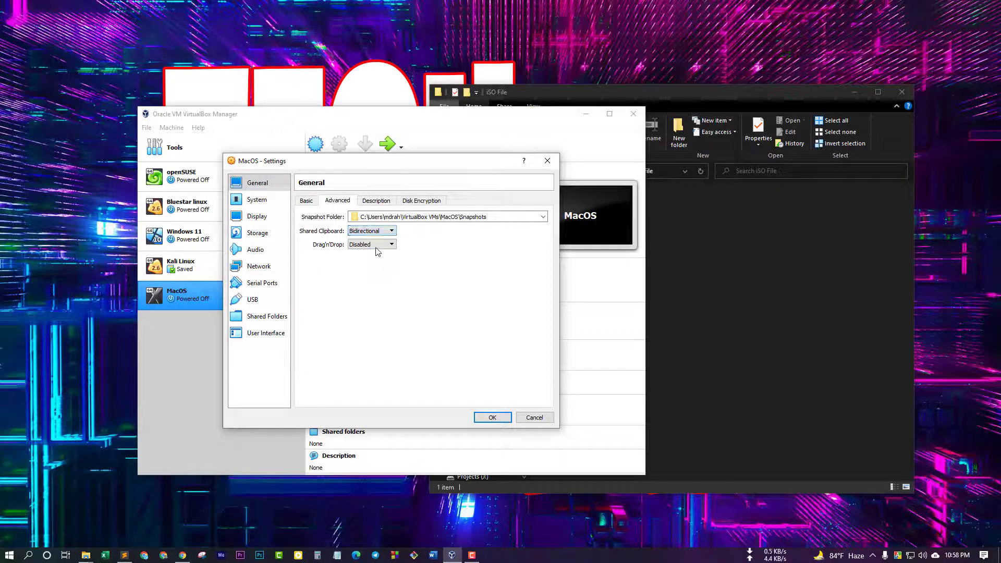
{"action": "left_click", "coordinate": [374, 244]}
{"action": "left_click", "coordinate": [376, 274]}
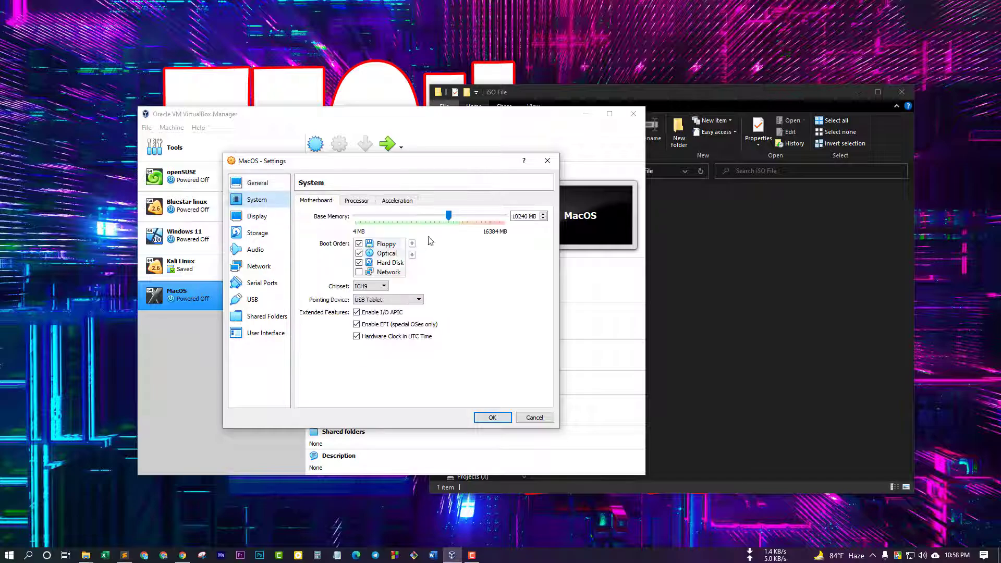
Remove Floppy from the boot order, assign 5 processors, and raise video memory to 128 MB
{"action": "left_click", "coordinate": [267, 205]}
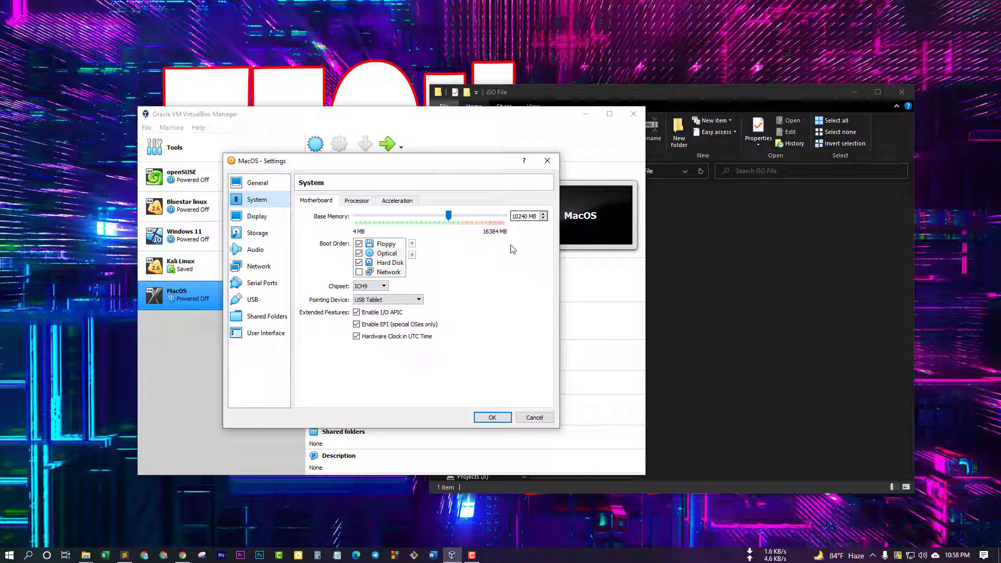
{"action": "left_click", "coordinate": [359, 243]}
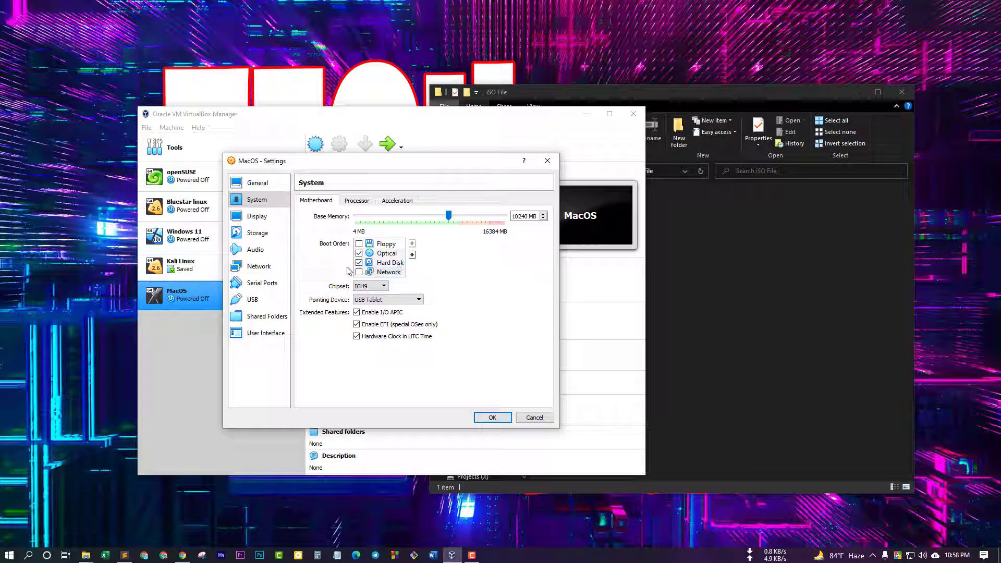
{"action": "left_click", "coordinate": [356, 200]}
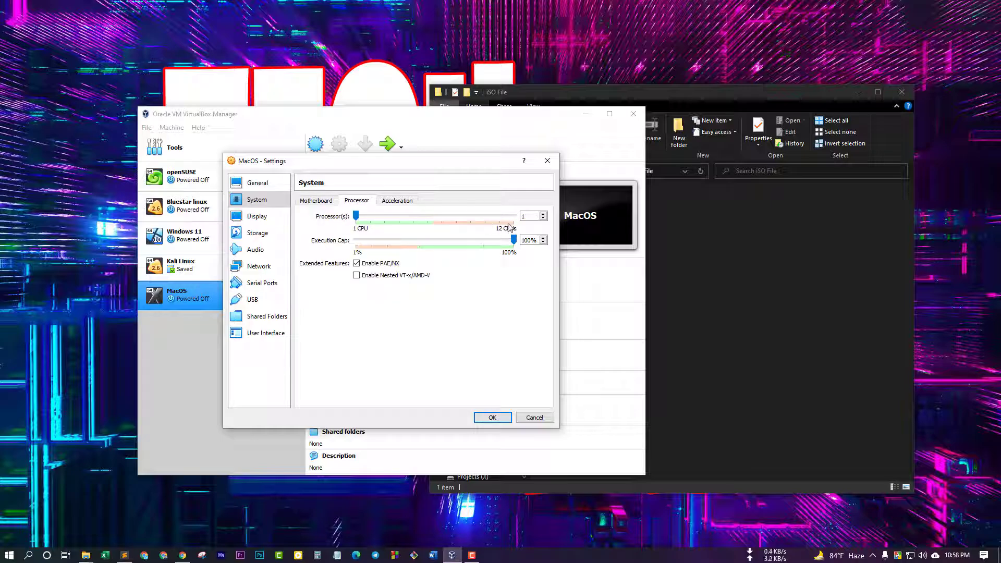
{"action": "double_click", "coordinate": [522, 216]}
{"action": "type", "text": "5"}
{"action": "left_click", "coordinate": [257, 219]}
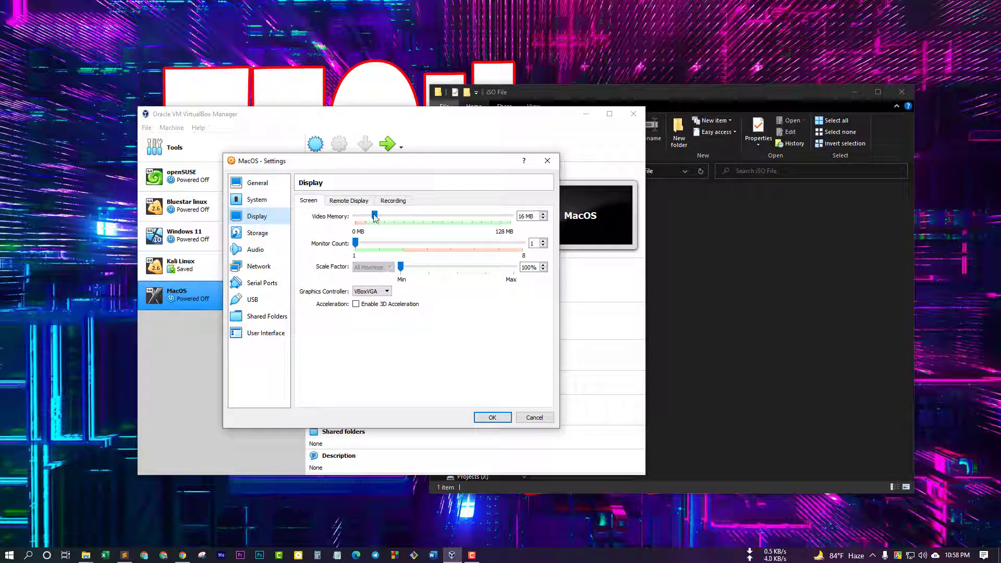
{"action": "left_click_drag", "start_coordinate": [374, 215], "coordinate": [529, 222]}
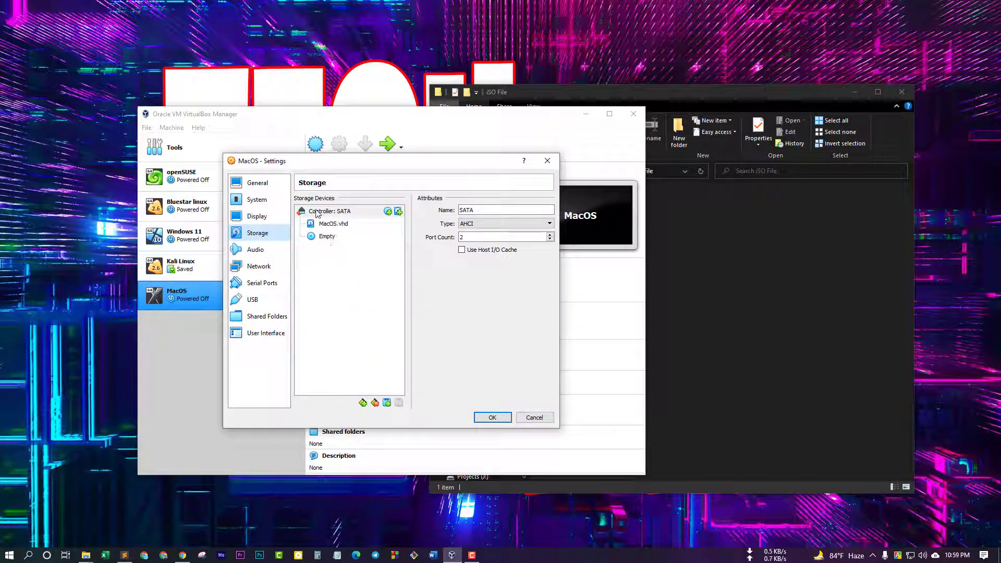
Select the empty optical drive in Storage settings and choose to pick a disk image file
{"action": "left_click", "coordinate": [327, 236]}
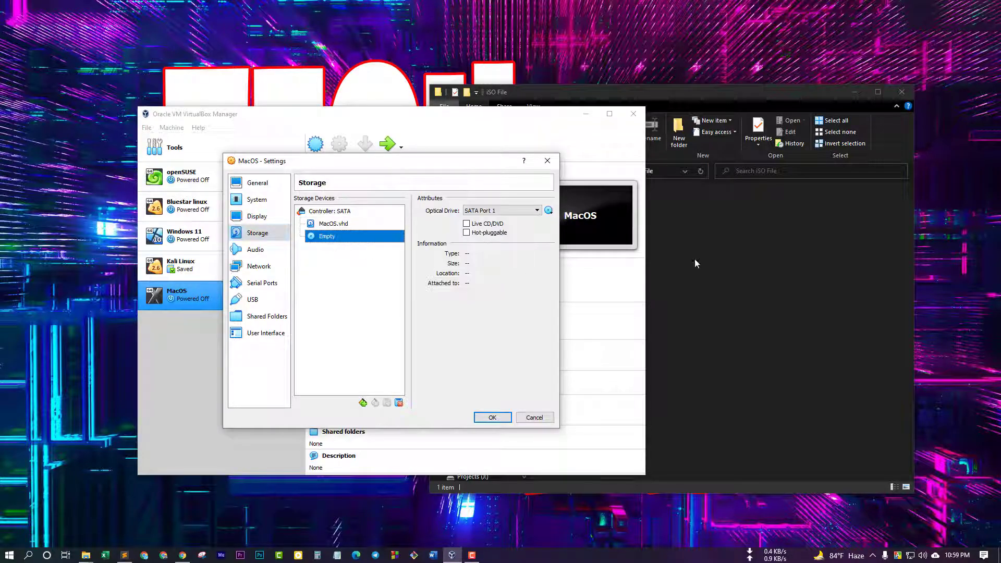
{"action": "left_click", "coordinate": [696, 264]}
{"action": "left_click", "coordinate": [330, 240]}
{"action": "left_click", "coordinate": [548, 210]}
{"action": "left_click", "coordinate": [586, 235]}
Attach the macOS Big Sur Beta ISO from F:\OS\MacOS\iSO File to the optical drive
{"action": "left_click", "coordinate": [286, 329]}
{"action": "double_click", "coordinate": [461, 257]}
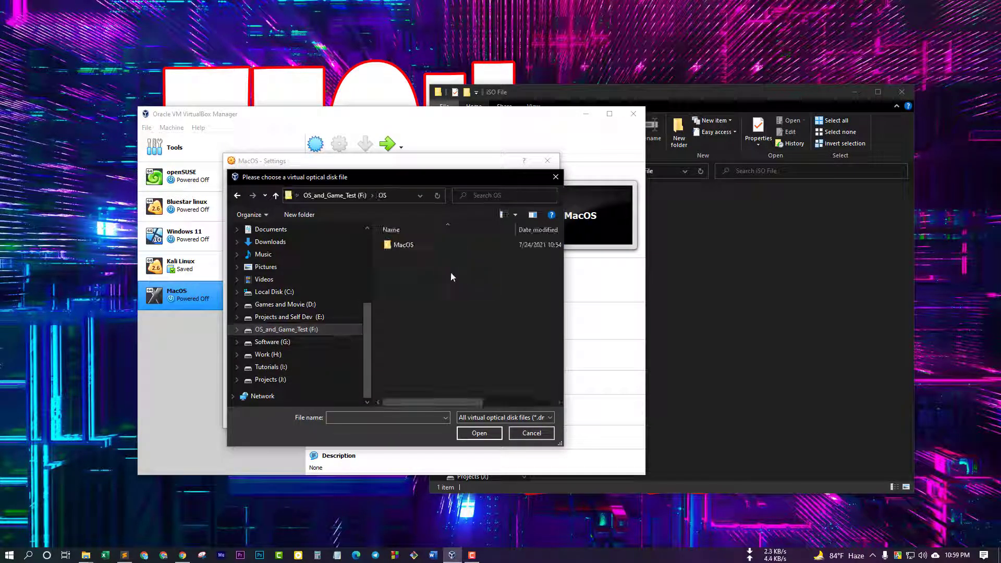
{"action": "double_click", "coordinate": [410, 249]}
{"action": "double_click", "coordinate": [414, 263]}
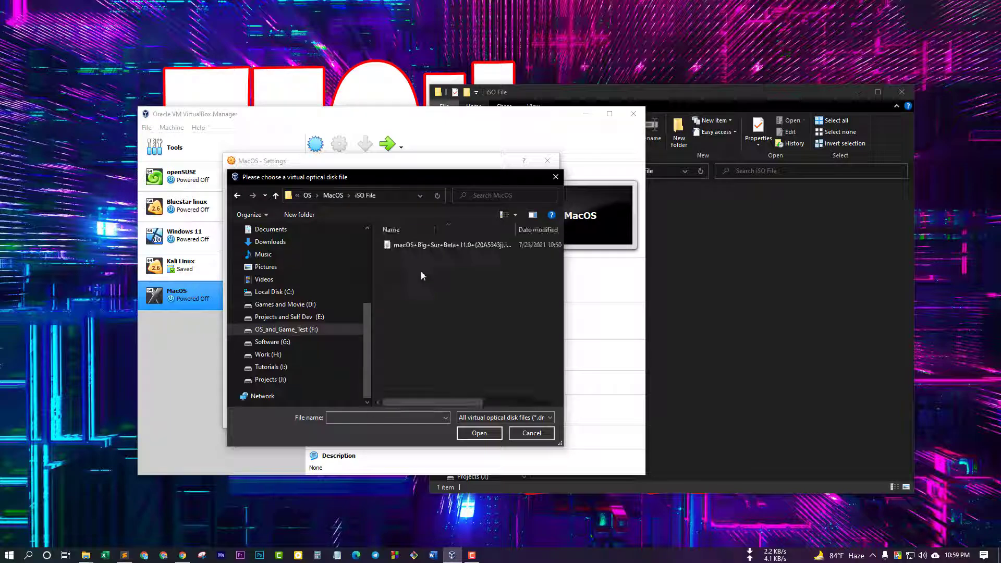
{"action": "left_click", "coordinate": [455, 244]}
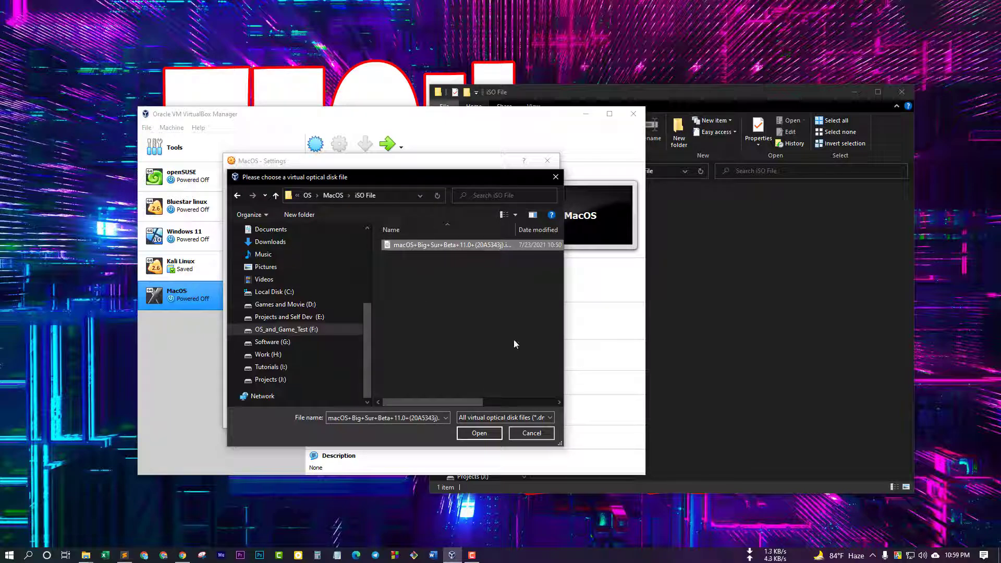
{"action": "left_click", "coordinate": [477, 434]}
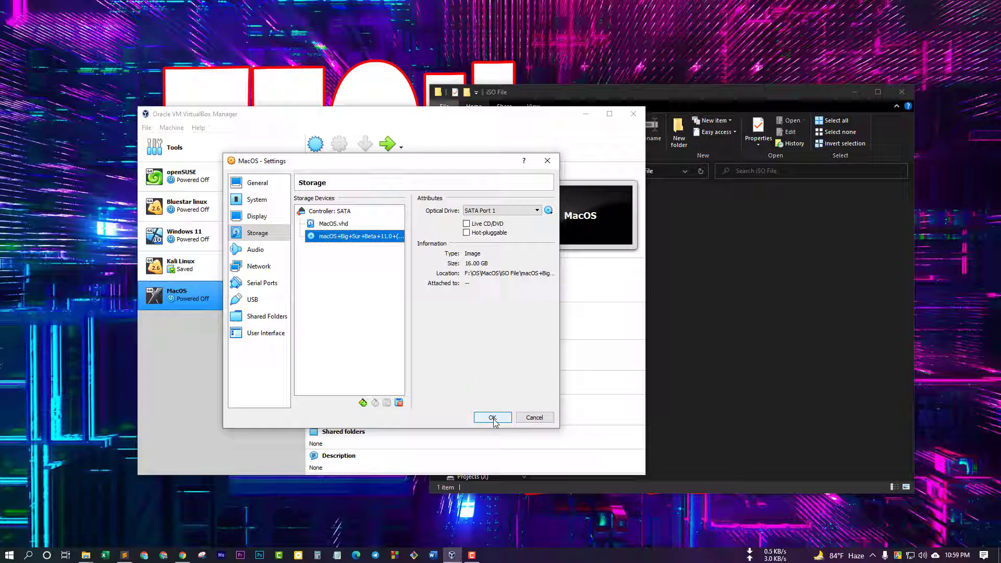
{"action": "left_click", "coordinate": [263, 249]}
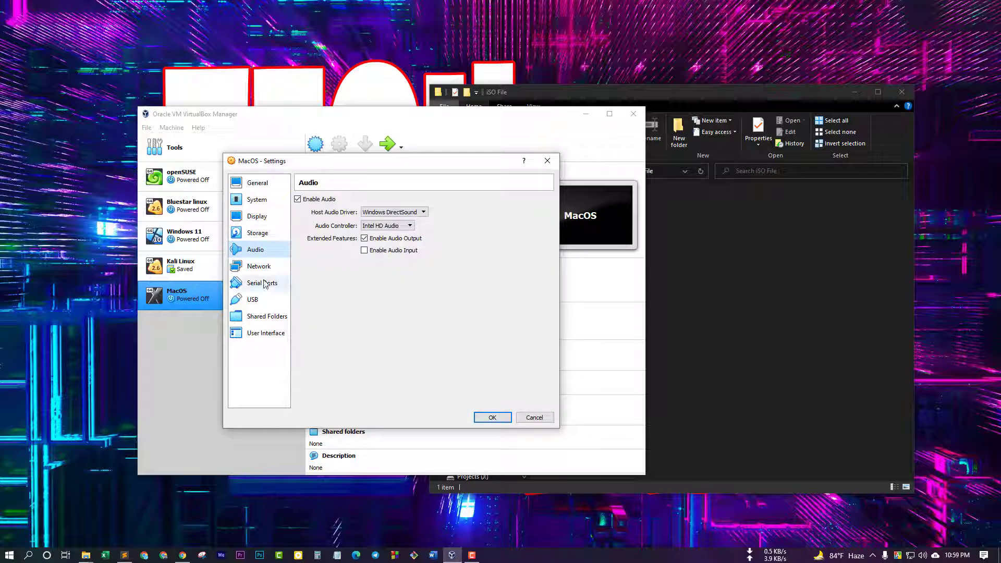
Tick Enable Audio Input on the Audio settings page
{"action": "left_click", "coordinate": [259, 267]}
{"action": "left_click", "coordinate": [255, 249]}
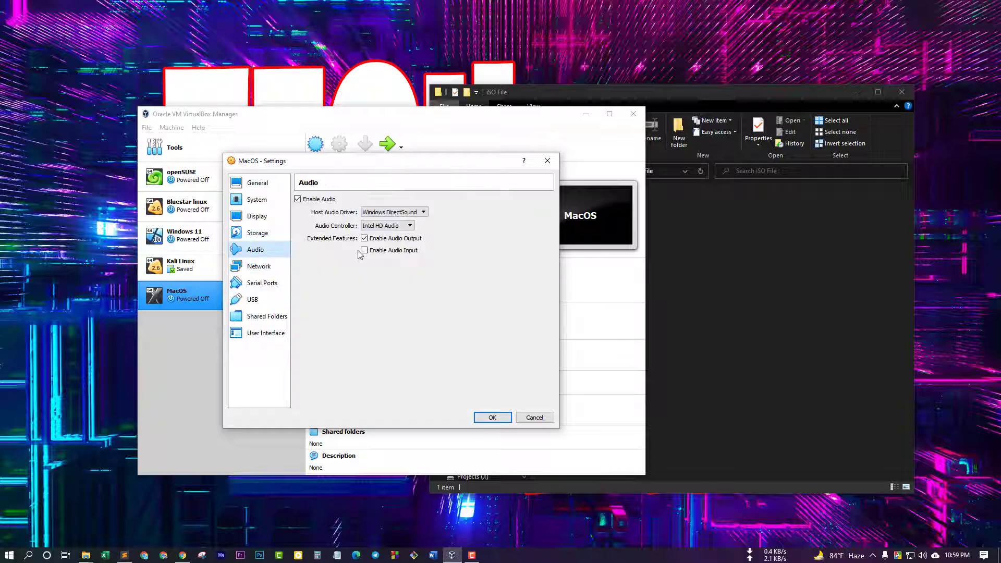
{"action": "left_click", "coordinate": [365, 250]}
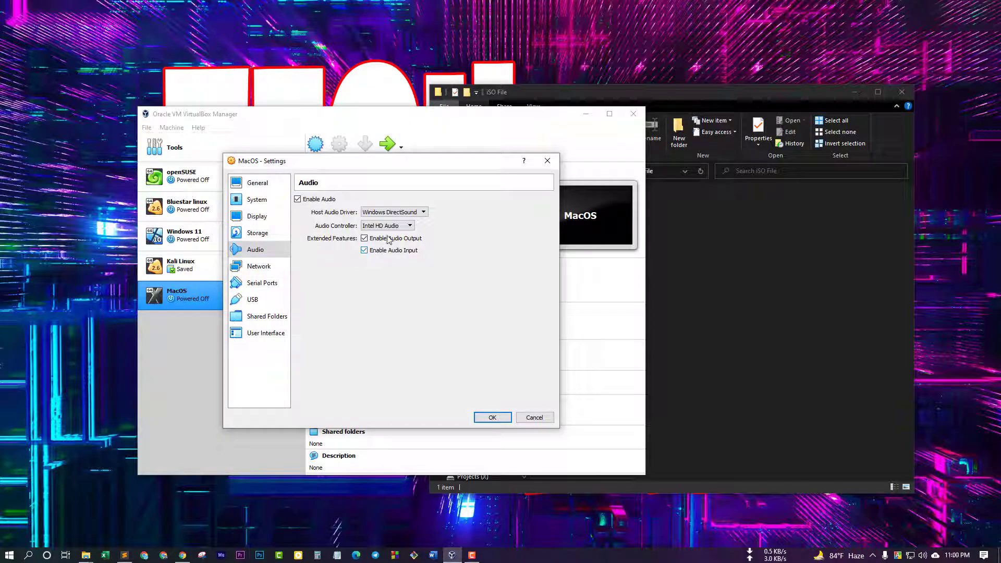
Select the USB 3.0 (xHCI) controller, save the settings and start the MacOS VM
{"action": "left_click", "coordinate": [259, 266]}
{"action": "left_click", "coordinate": [252, 300]}
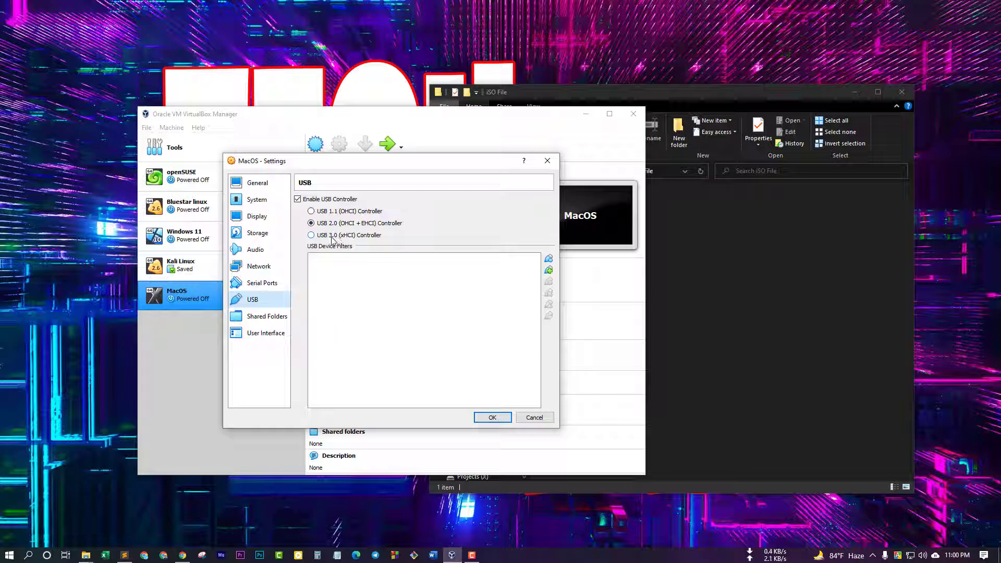
{"action": "left_click", "coordinate": [322, 237]}
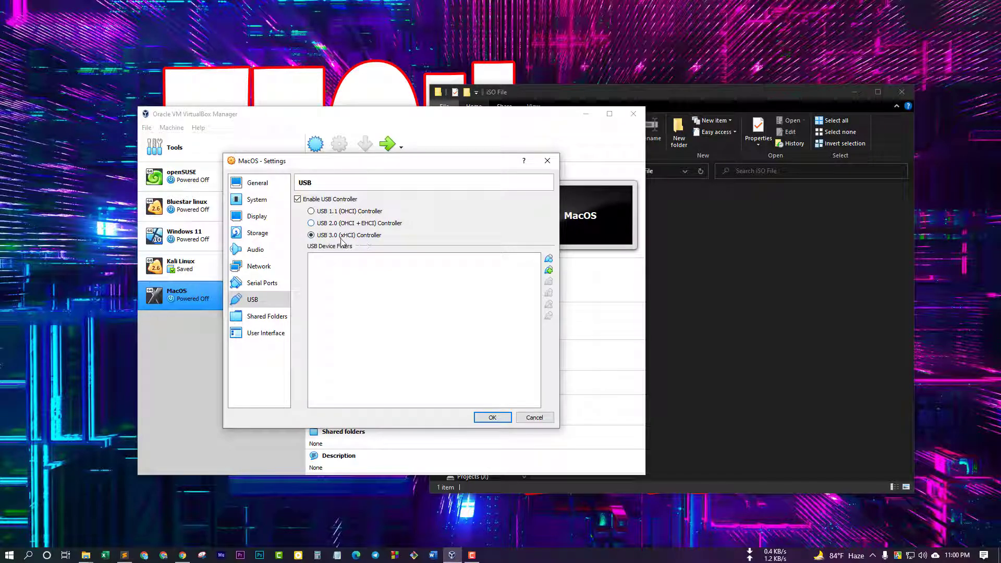
{"action": "left_click", "coordinate": [490, 417]}
{"action": "left_click", "coordinate": [387, 148]}
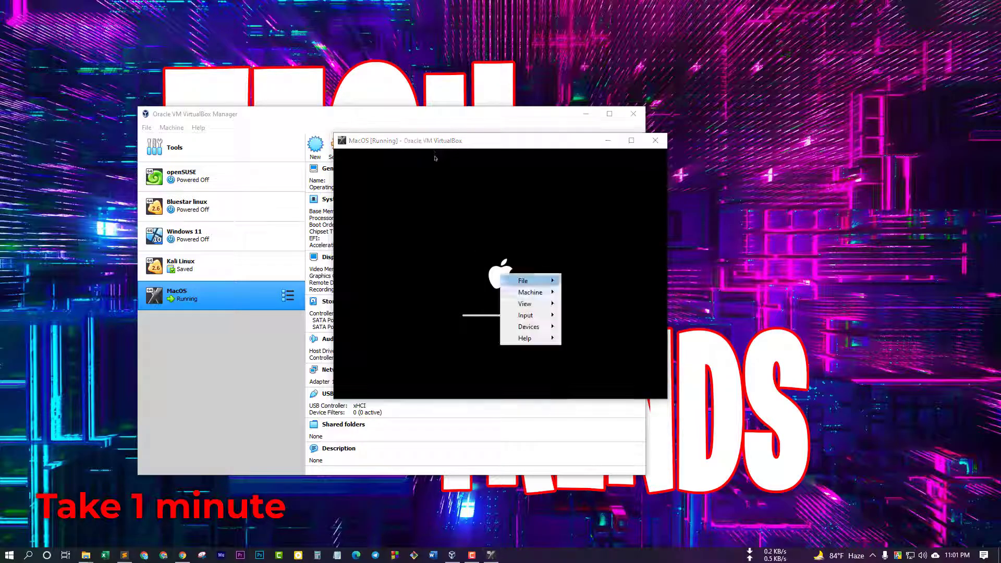
Put the VM in full-screen mode, keep English, and launch Disk Utility from Recovery
{"action": "mouse_move", "coordinate": [527, 303]}
{"action": "left_click", "coordinate": [588, 306]}
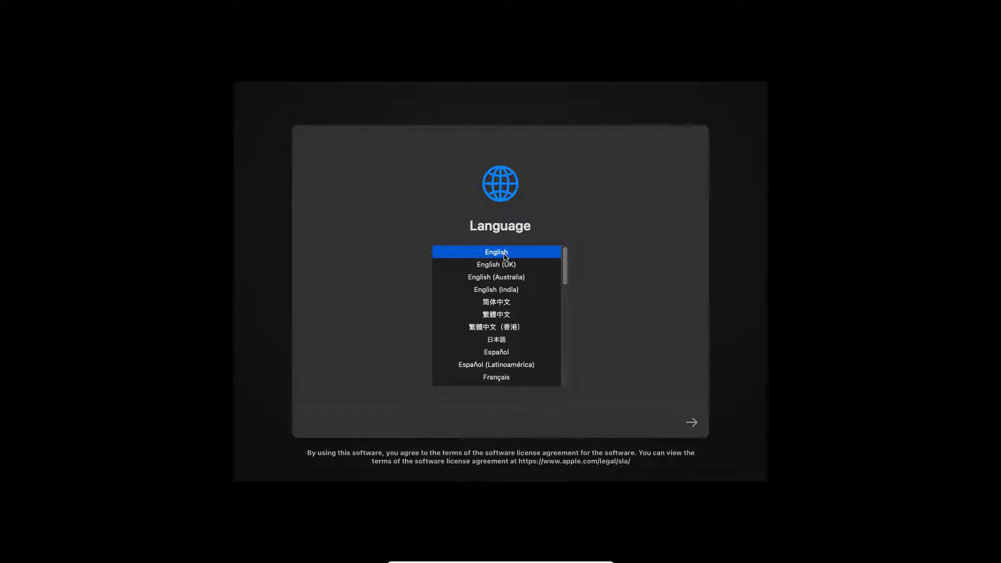
{"action": "left_click", "coordinate": [693, 423]}
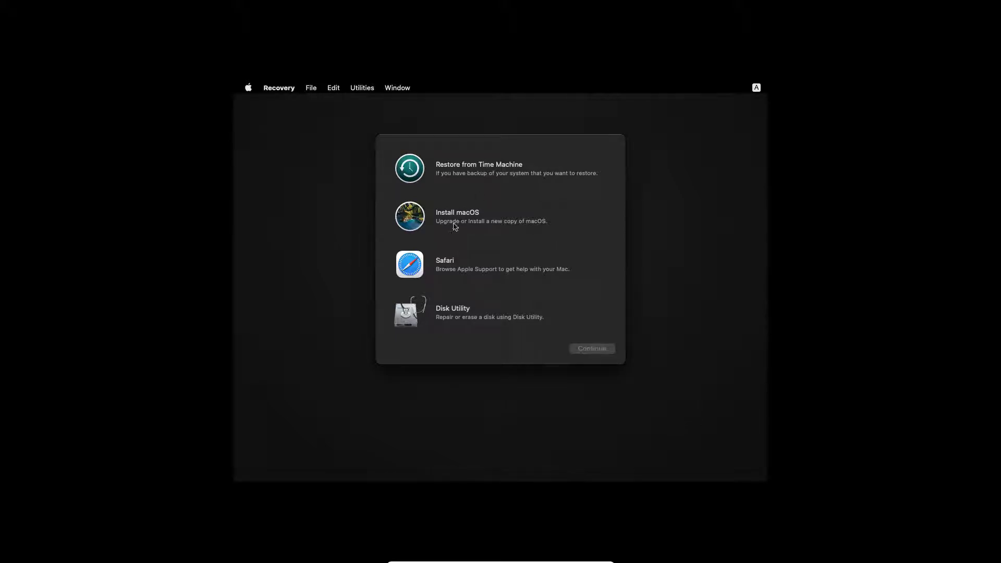
{"action": "left_click", "coordinate": [457, 316]}
{"action": "left_click", "coordinate": [580, 349]}
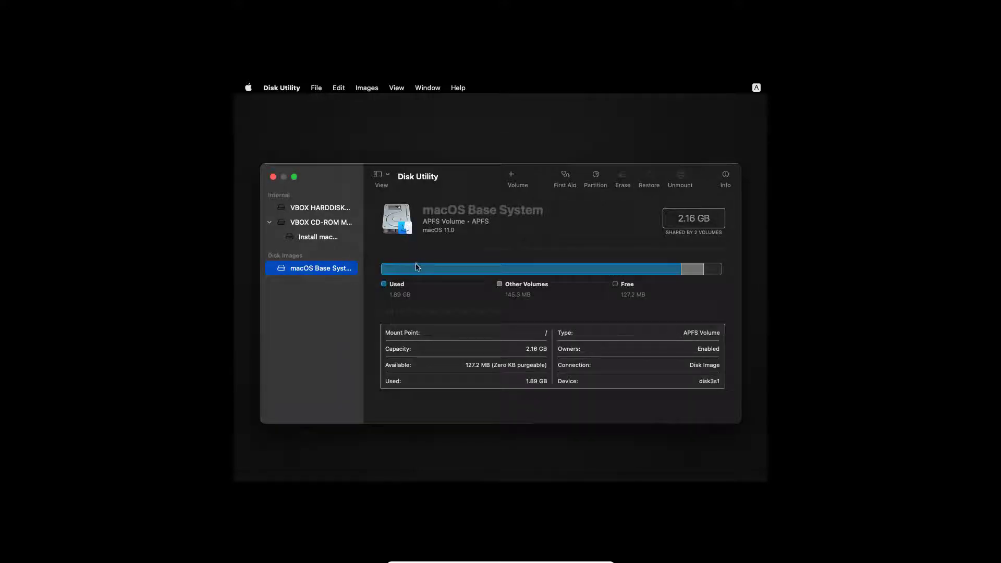
Erase the VBOX HARDDISK Media as an APFS volume named MacOS
{"action": "left_click", "coordinate": [323, 225]}
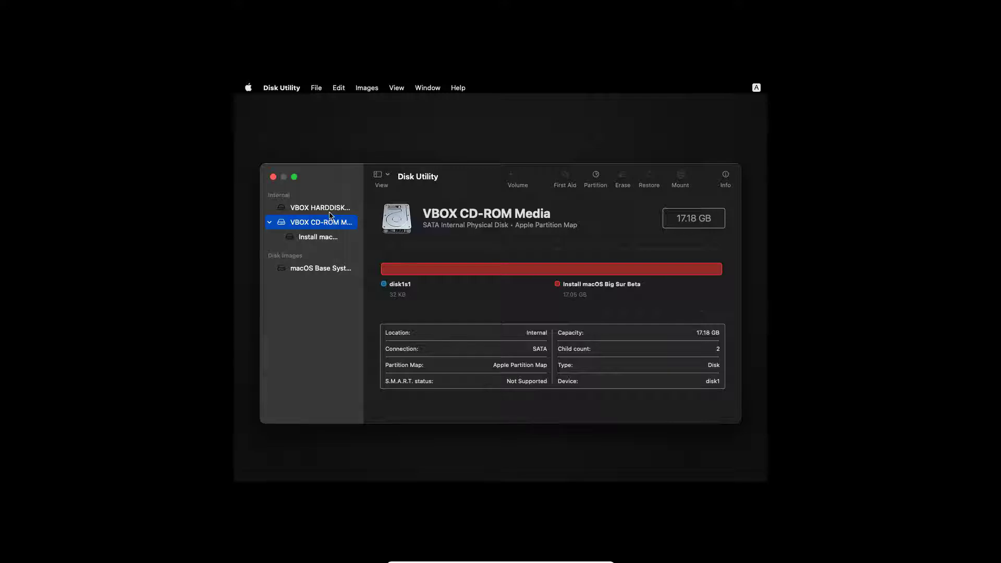
{"action": "left_click", "coordinate": [342, 210]}
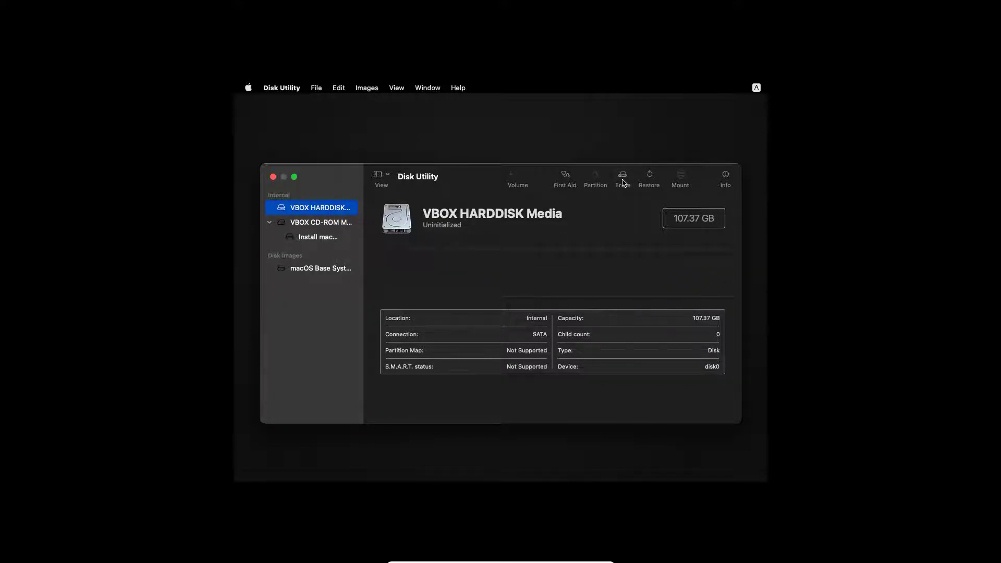
{"action": "left_click", "coordinate": [493, 215]}
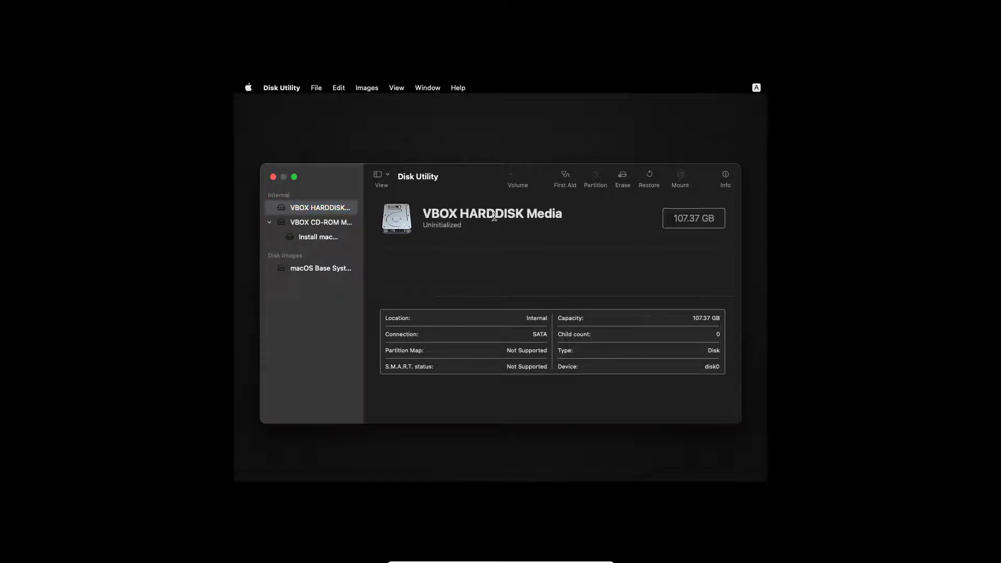
{"action": "left_click", "coordinate": [320, 211]}
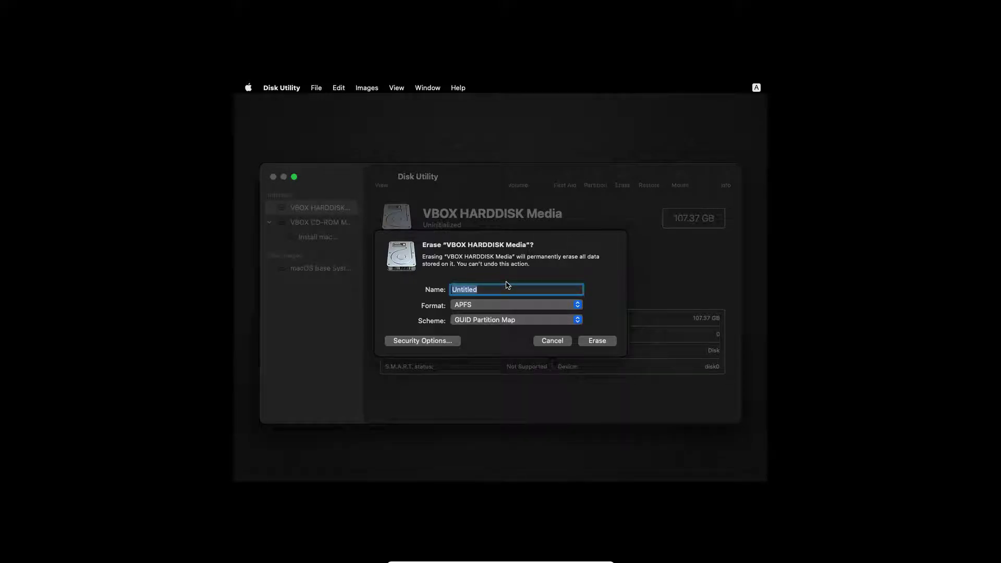
{"action": "type", "text": "MacOS"}
{"action": "left_click", "coordinate": [602, 342]}
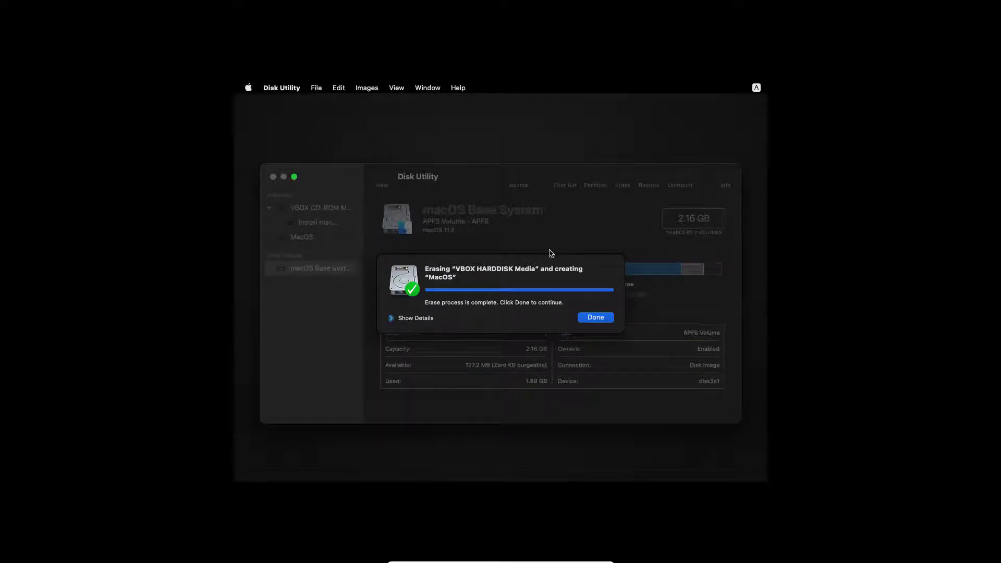
{"action": "left_click", "coordinate": [592, 316]}
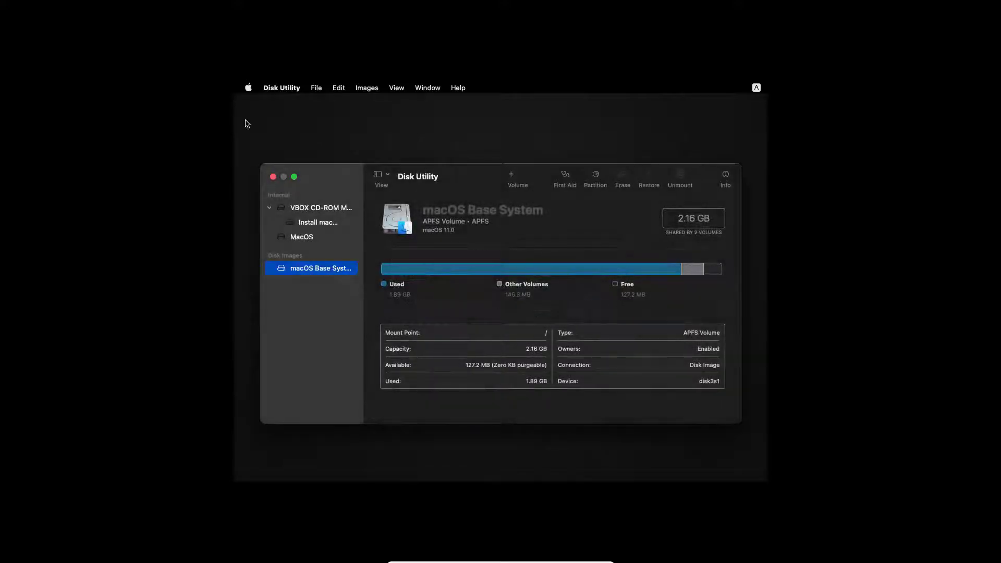
Quit Disk Utility and choose Install macOS in Recovery
{"action": "left_click", "coordinate": [281, 88]}
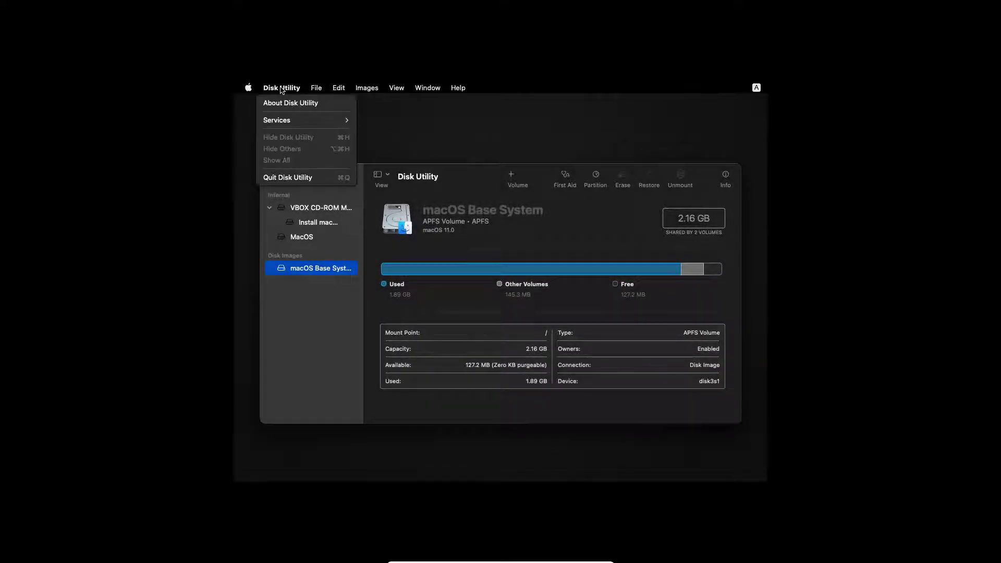
{"action": "left_click", "coordinate": [305, 179]}
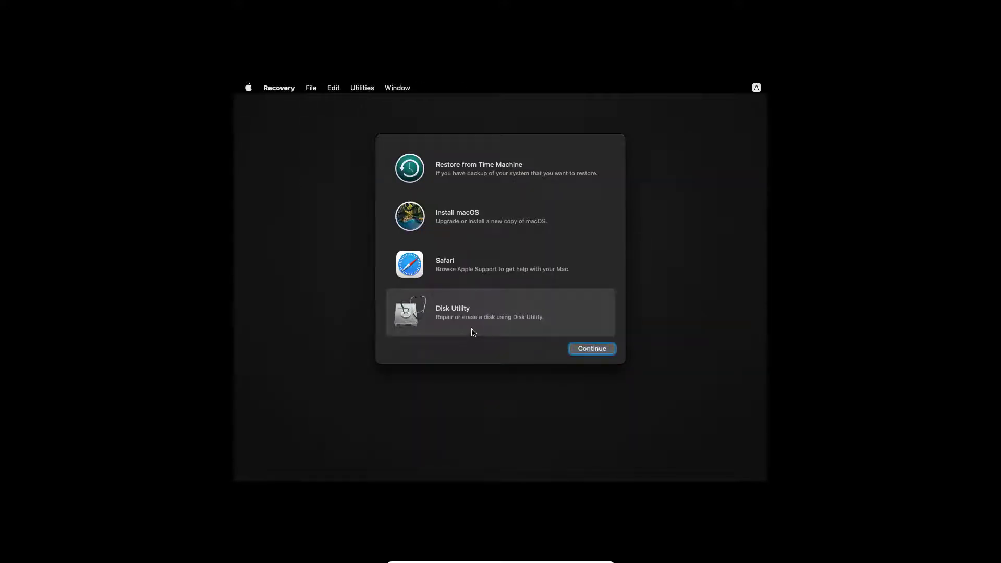
{"action": "left_click", "coordinate": [457, 221]}
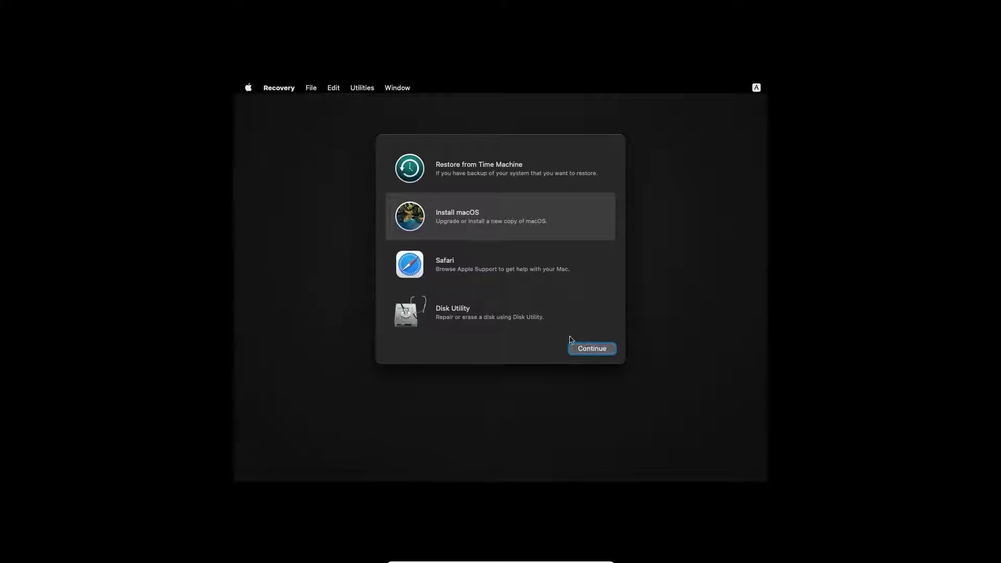
Accept the Big Sur Beta license and start installing macOS onto the MacOS disk
{"action": "left_click", "coordinate": [586, 353]}
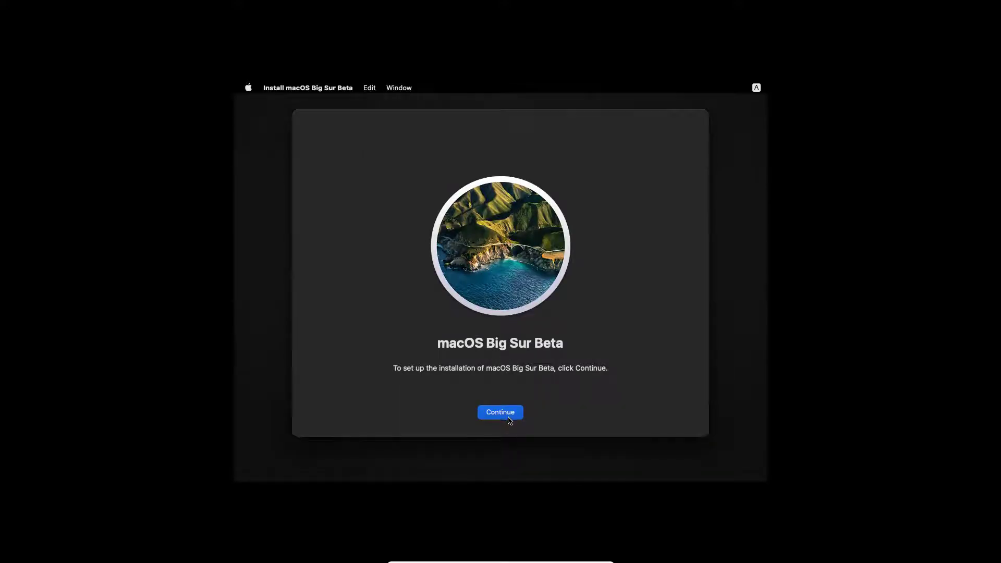
{"action": "left_click", "coordinate": [500, 413]}
{"action": "left_click", "coordinate": [523, 413]}
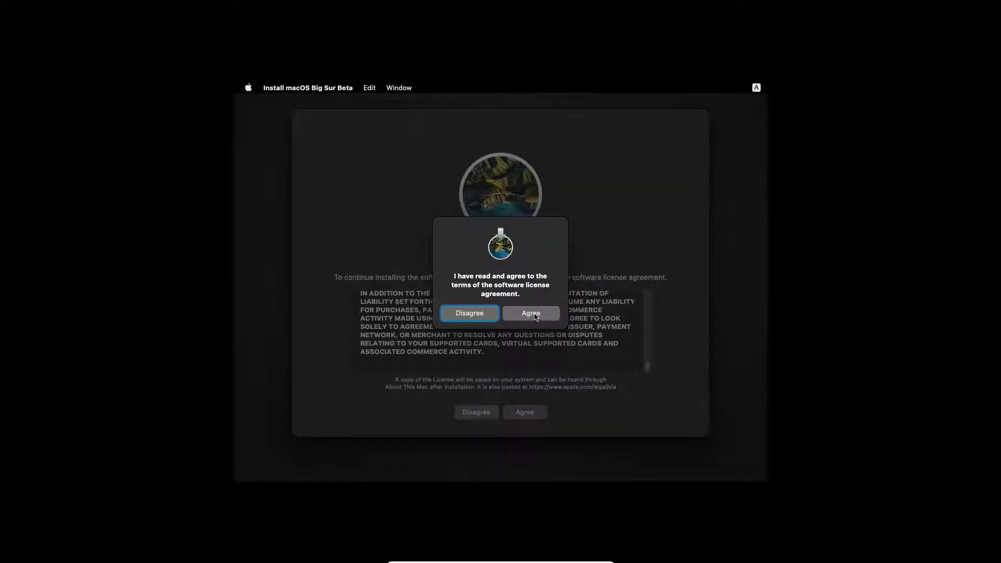
{"action": "left_click", "coordinate": [534, 315]}
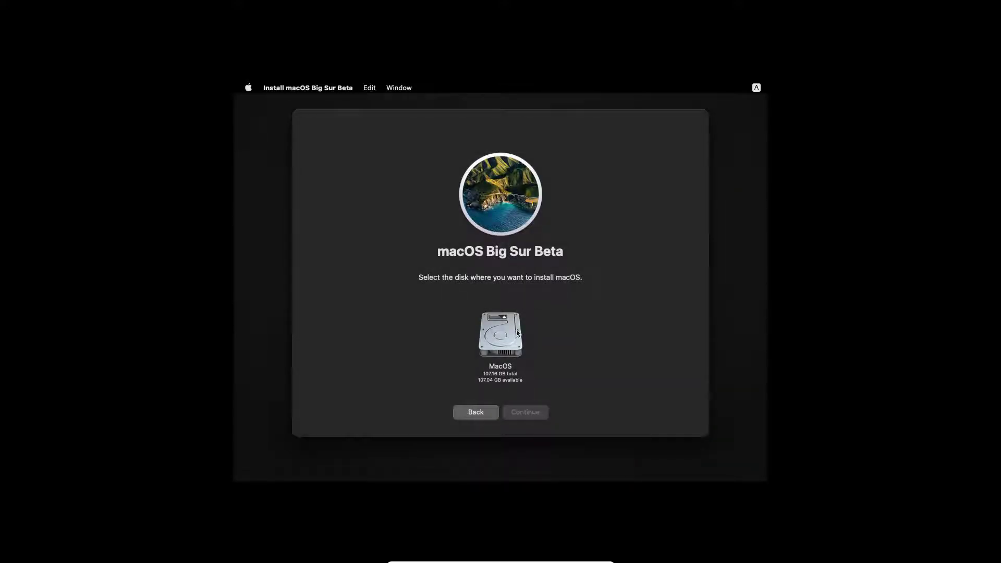
{"action": "left_click", "coordinate": [499, 335]}
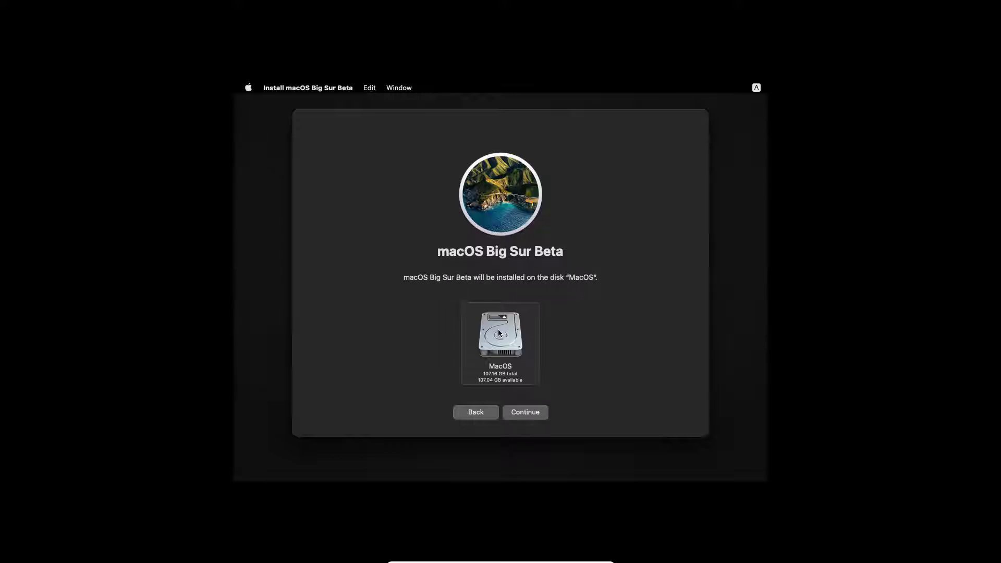
{"action": "left_click", "coordinate": [525, 414]}
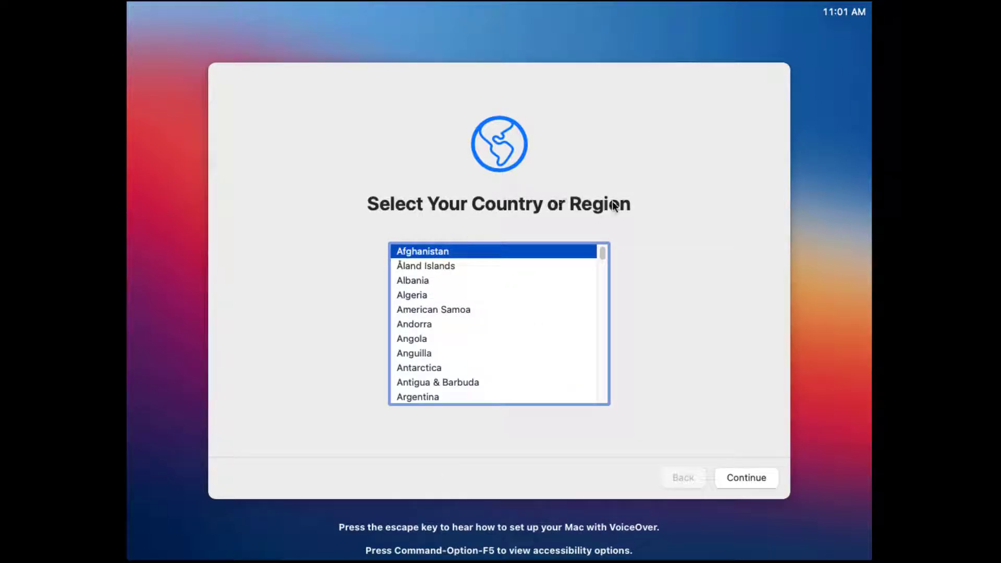
Choose United States as the country, keep default language settings, and skip accessibility setup
{"action": "left_click_drag", "start_coordinate": [602, 252], "coordinate": [603, 388]}
{"action": "left_click", "coordinate": [417, 365]}
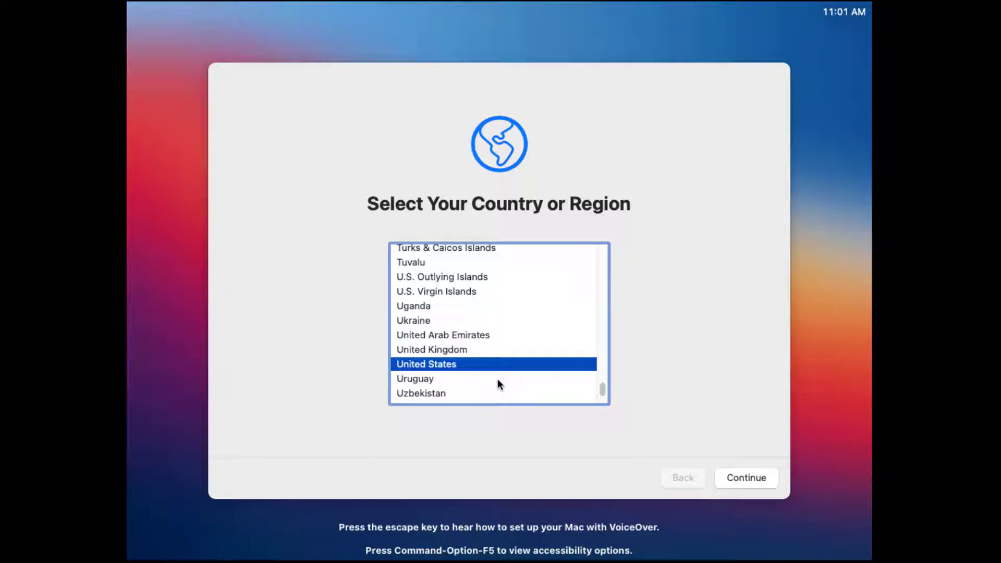
{"action": "left_click", "coordinate": [752, 480]}
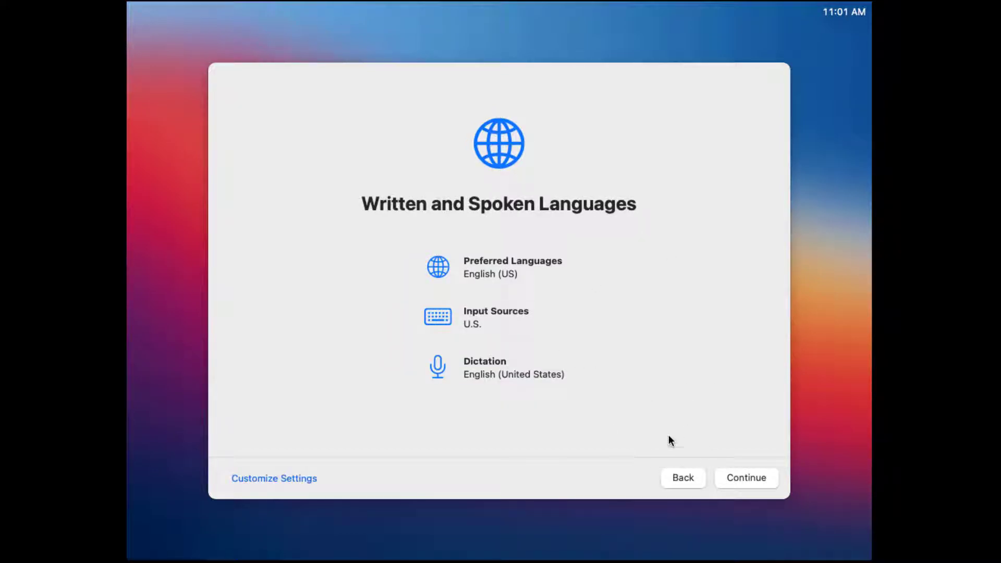
{"action": "left_click", "coordinate": [749, 481]}
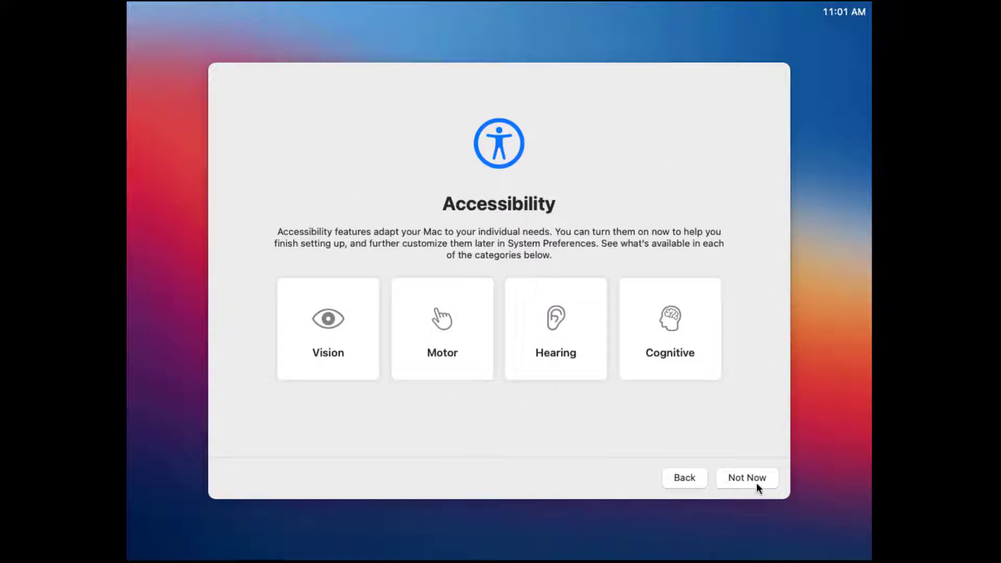
{"action": "left_click", "coordinate": [342, 360]}
{"action": "left_click", "coordinate": [745, 476]}
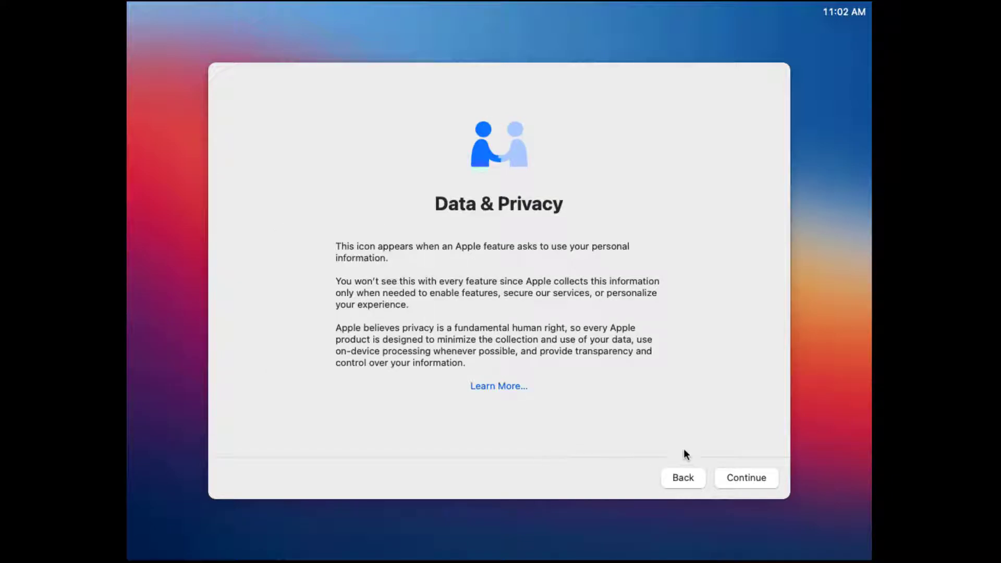
Pass Data & Privacy, skip migration and Apple ID sign-in, and agree to the terms
{"action": "left_click", "coordinate": [741, 480]}
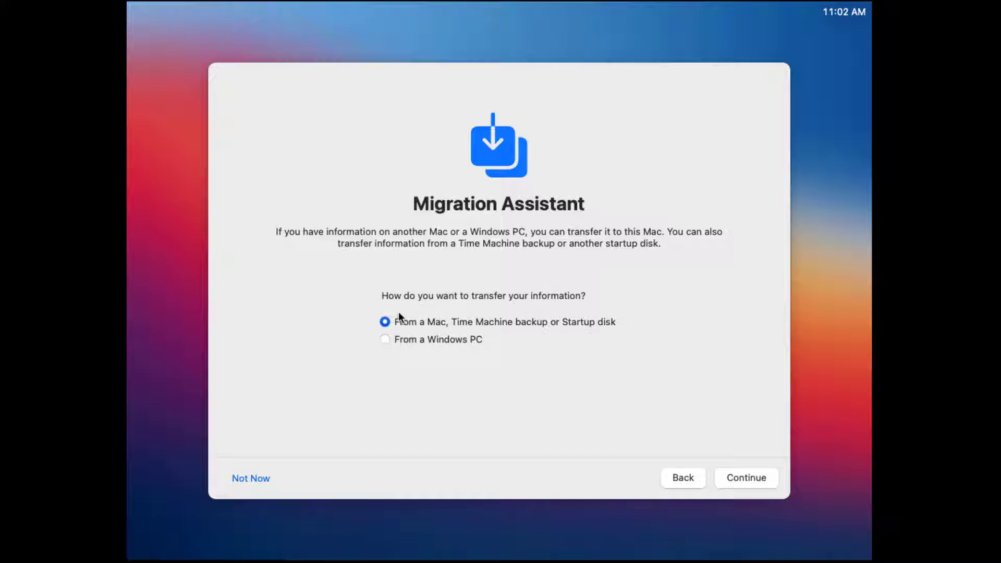
{"action": "left_click", "coordinate": [251, 478]}
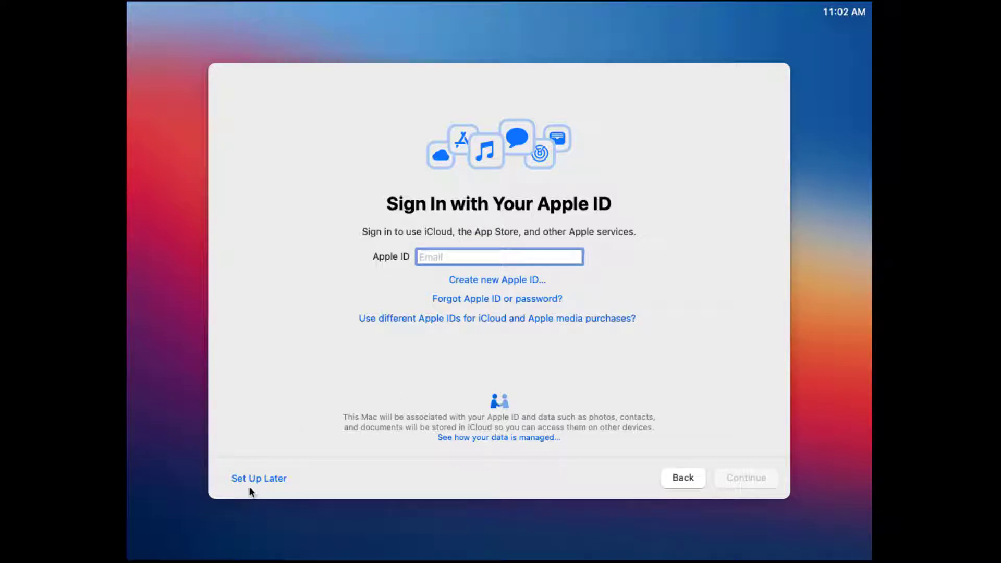
{"action": "left_click", "coordinate": [273, 480]}
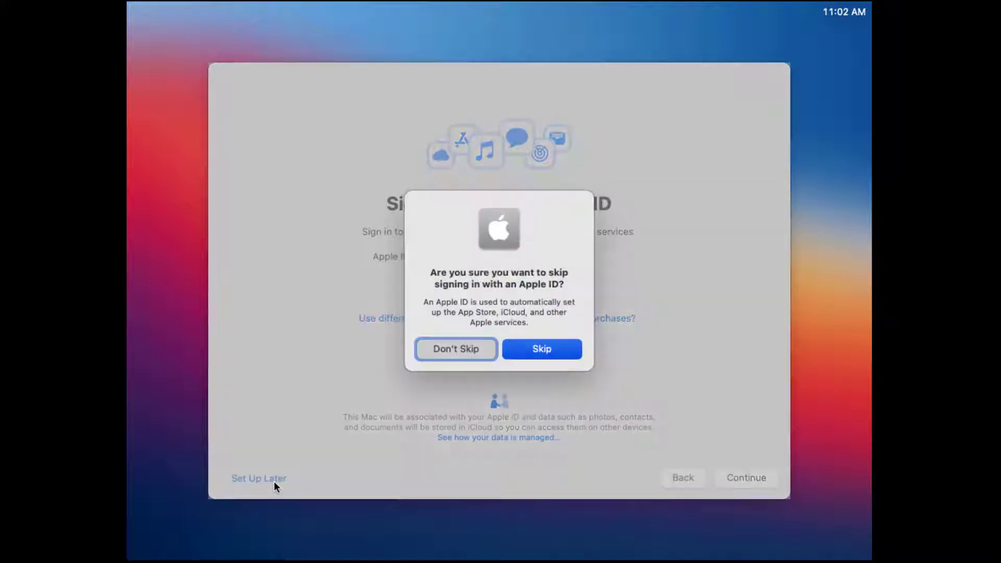
{"action": "left_click", "coordinate": [540, 349]}
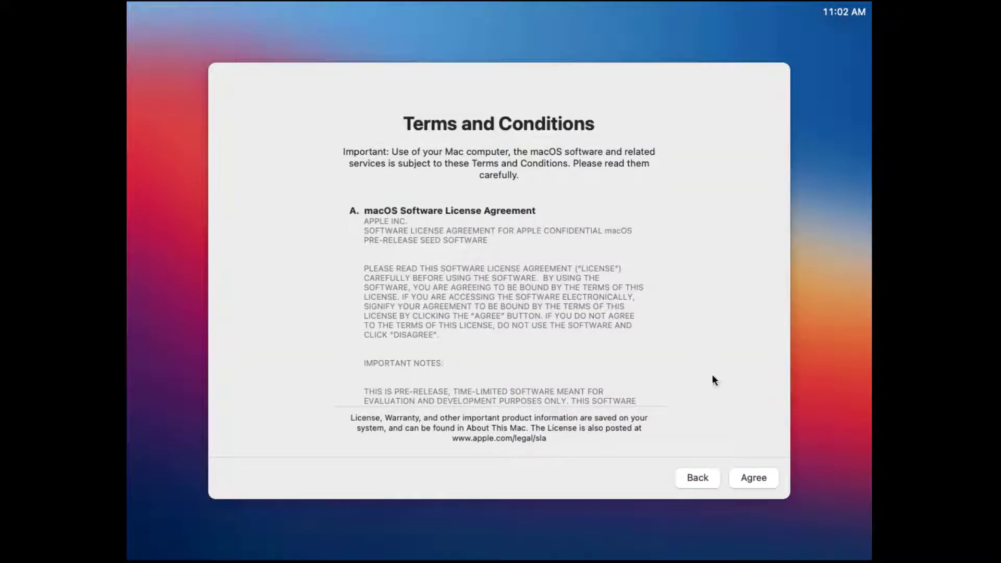
{"action": "left_click", "coordinate": [753, 477]}
{"action": "left_click", "coordinate": [538, 332]}
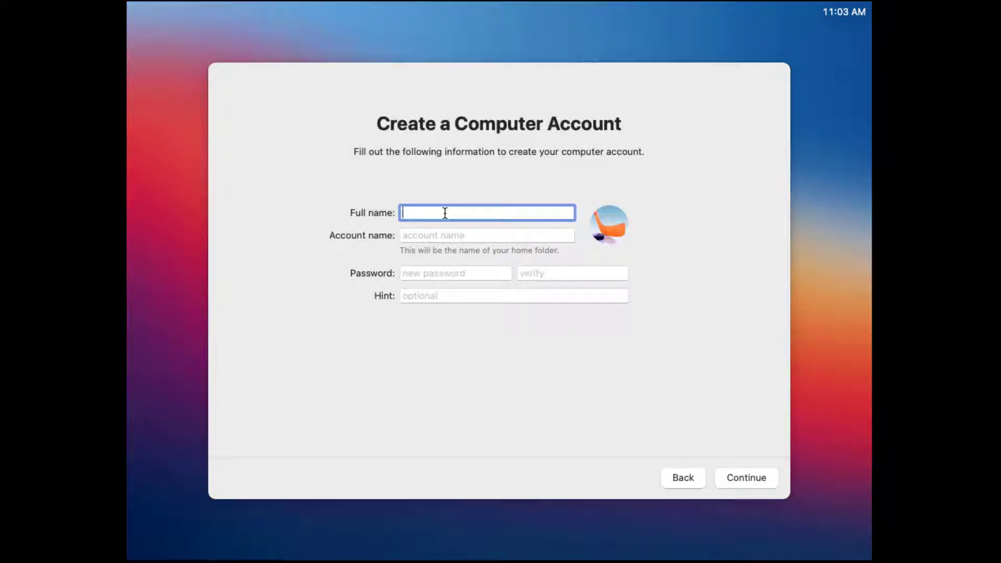
Create the computer account with full name Mac OS, a verified password and a hint
{"action": "type", "text": "Mac OS"}
{"action": "key", "text": "Tab"}
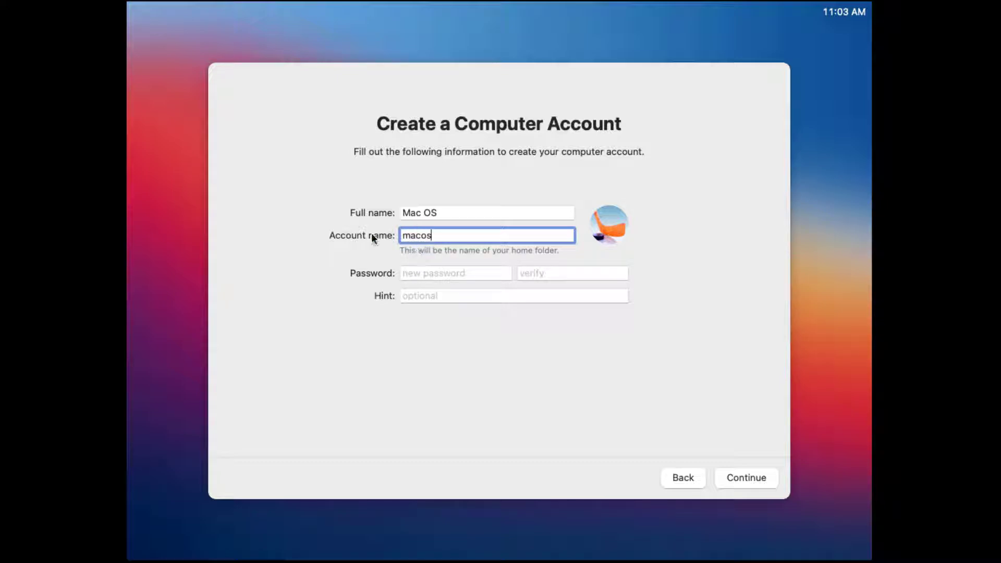
{"action": "left_click", "coordinate": [423, 275]}
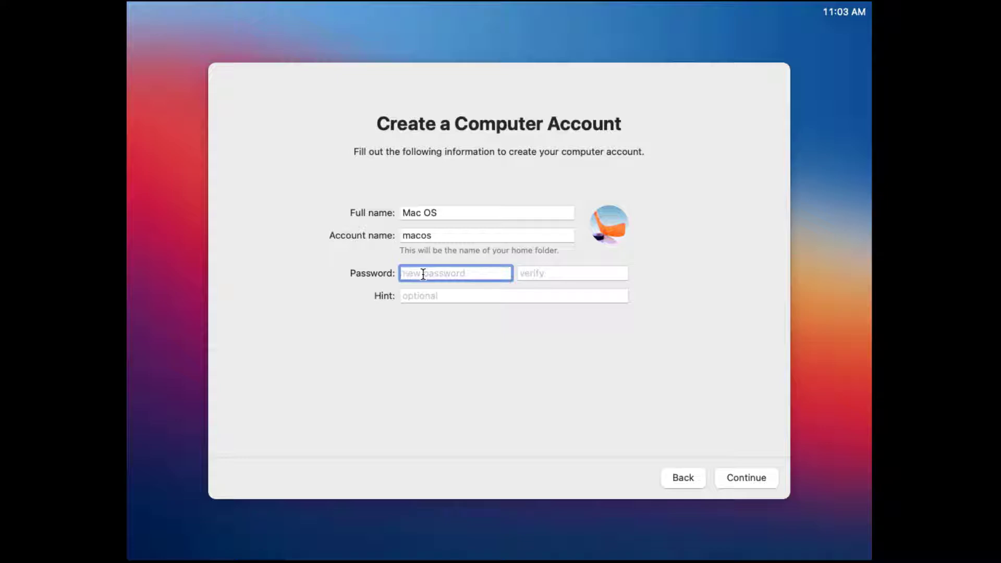
{"action": "type", "text": "macos"}
{"action": "left_click", "coordinate": [578, 270]}
{"action": "type", "text": "macos"}
{"action": "left_click", "coordinate": [516, 294]}
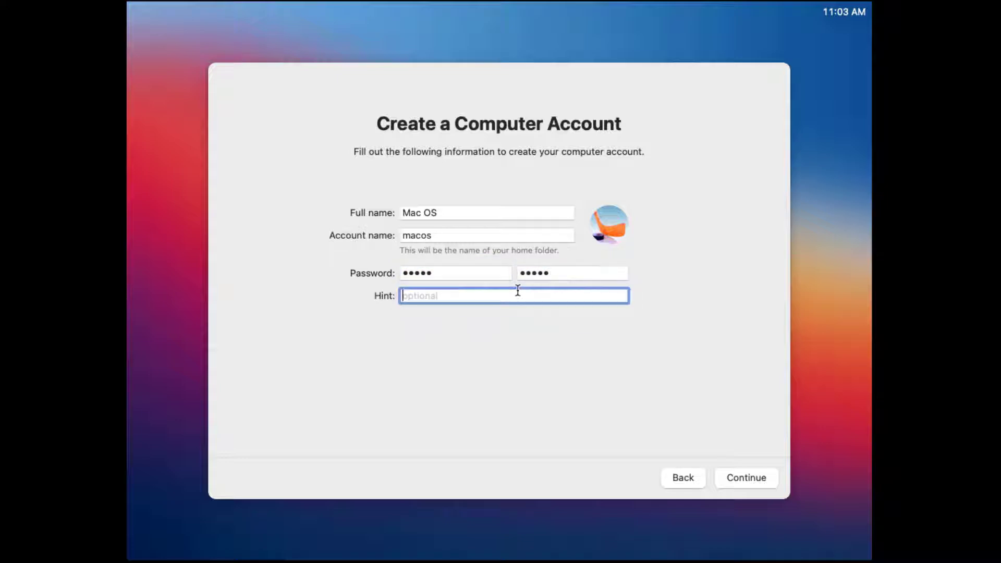
{"action": "type", "text": "1....5"}
{"action": "left_click", "coordinate": [741, 477]}
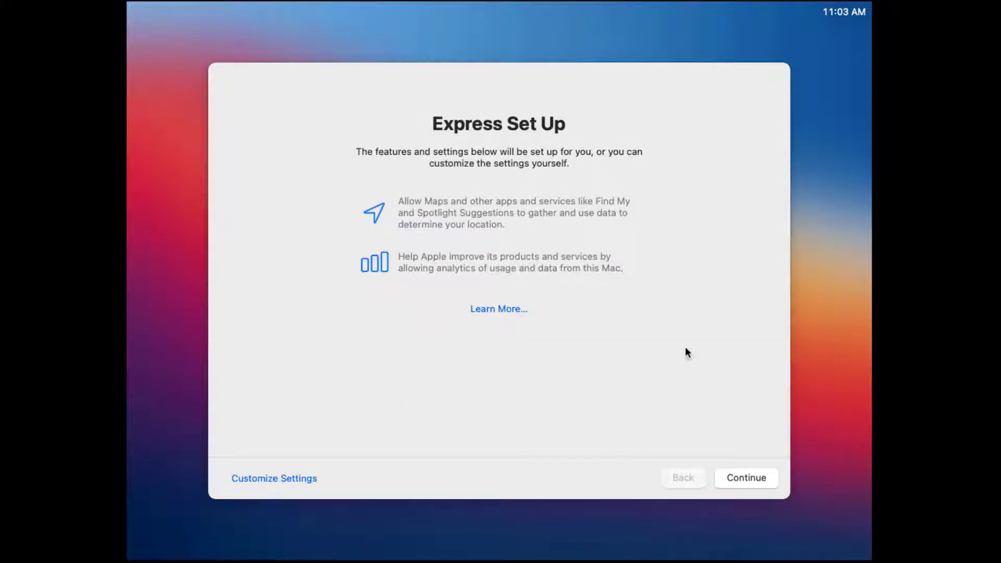
Accept Express Set Up and Analytics, and choose Set Up Later for Screen Time
{"action": "left_click", "coordinate": [744, 475]}
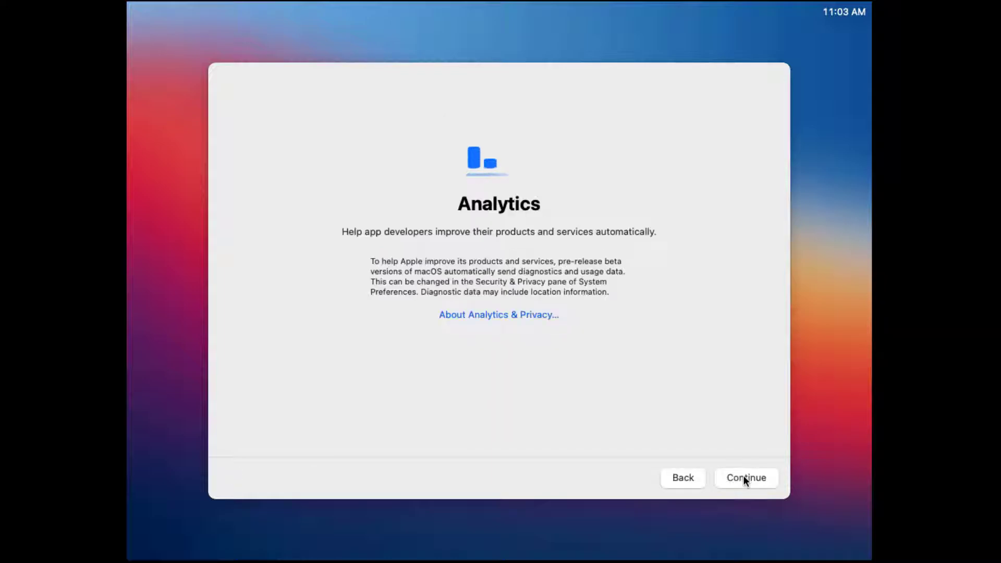
{"action": "left_click", "coordinate": [744, 478]}
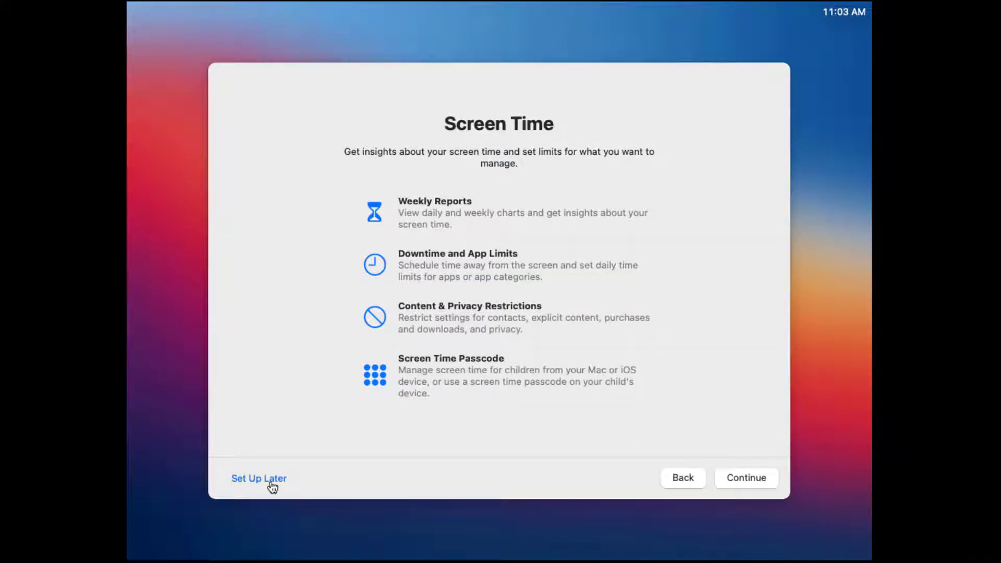
{"action": "left_click", "coordinate": [270, 482]}
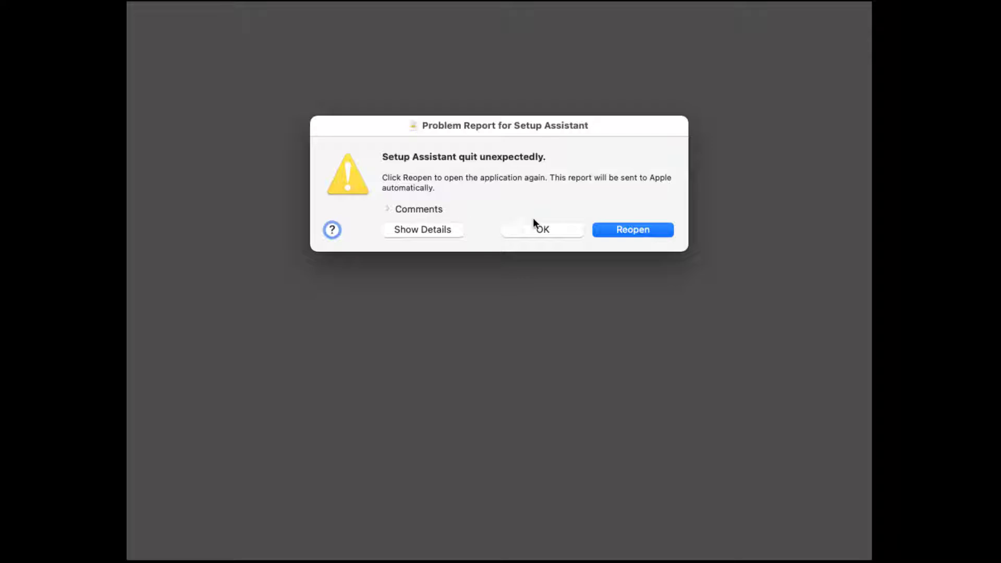
Reopen Setup Assistant from the crash report and log in to the Mac OS account with its password
{"action": "left_click", "coordinate": [624, 231]}
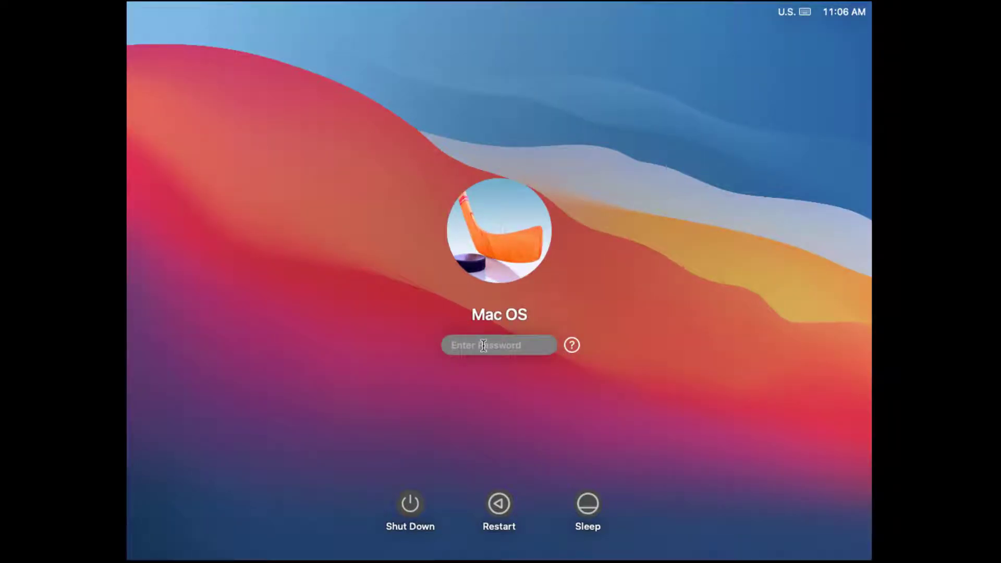
{"action": "type", "text": "••••••••"}
{"action": "key", "text": "Return"}
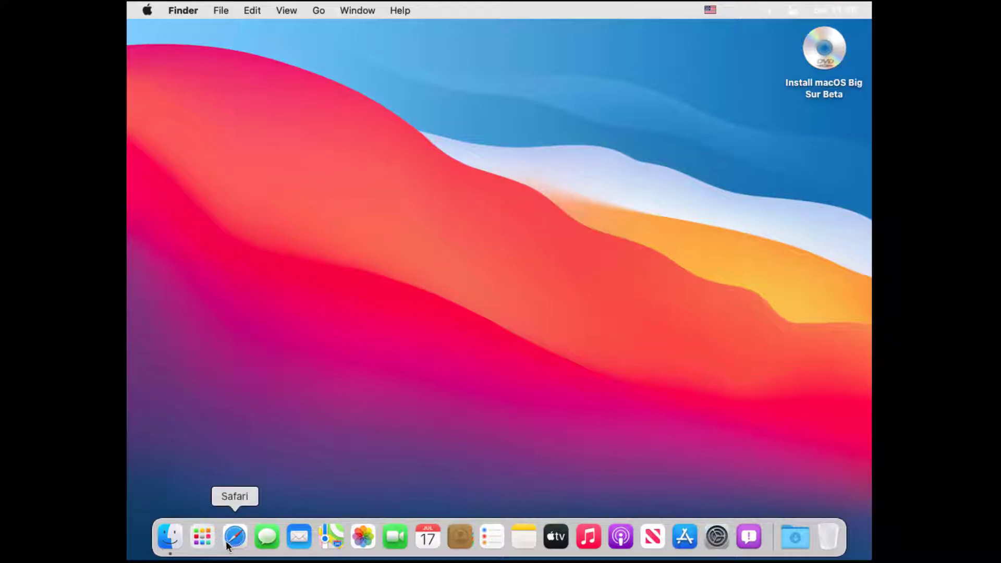
{"action": "left_click", "coordinate": [210, 541]}
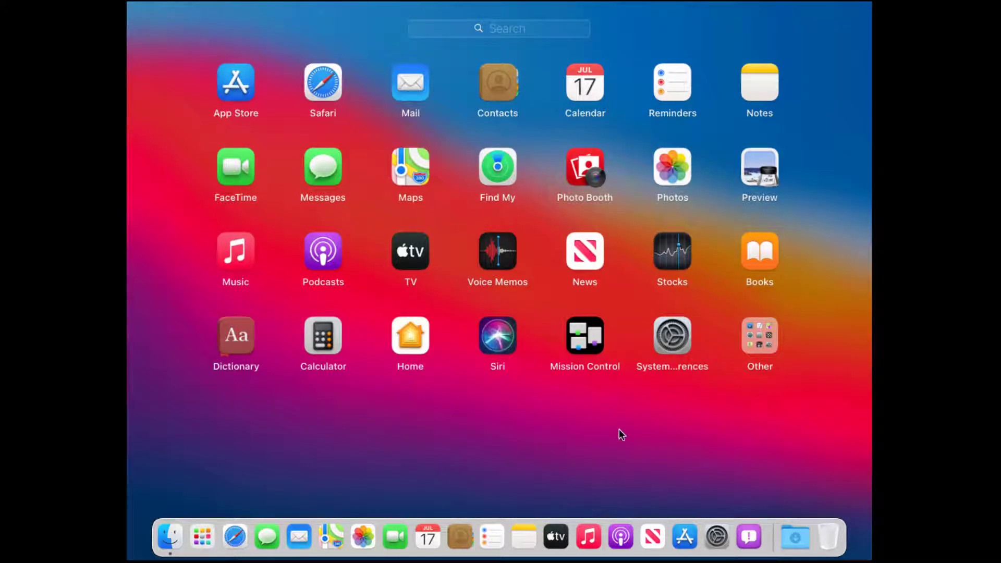
{"action": "left_click", "coordinate": [336, 343]}
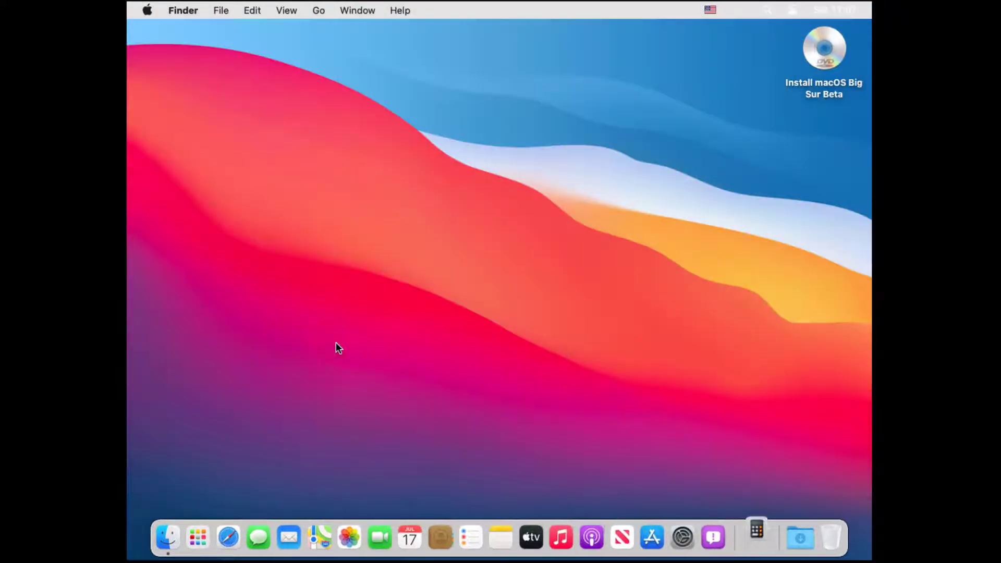
{"action": "left_click", "coordinate": [286, 186]}
{"action": "left_click", "coordinate": [319, 216]}
{"action": "left_click", "coordinate": [280, 221]}
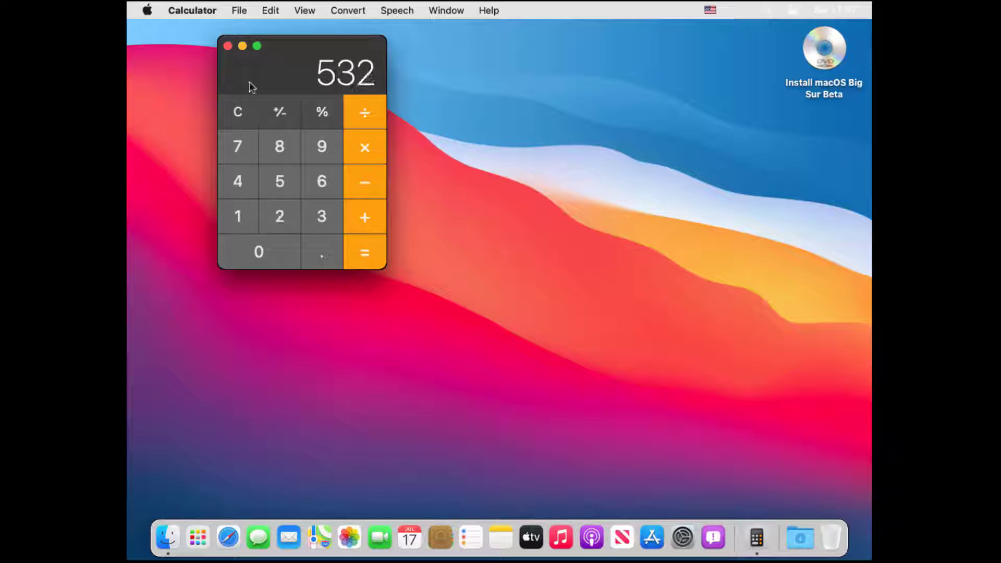
{"action": "left_click", "coordinate": [228, 46]}
{"action": "left_click", "coordinate": [682, 537]}
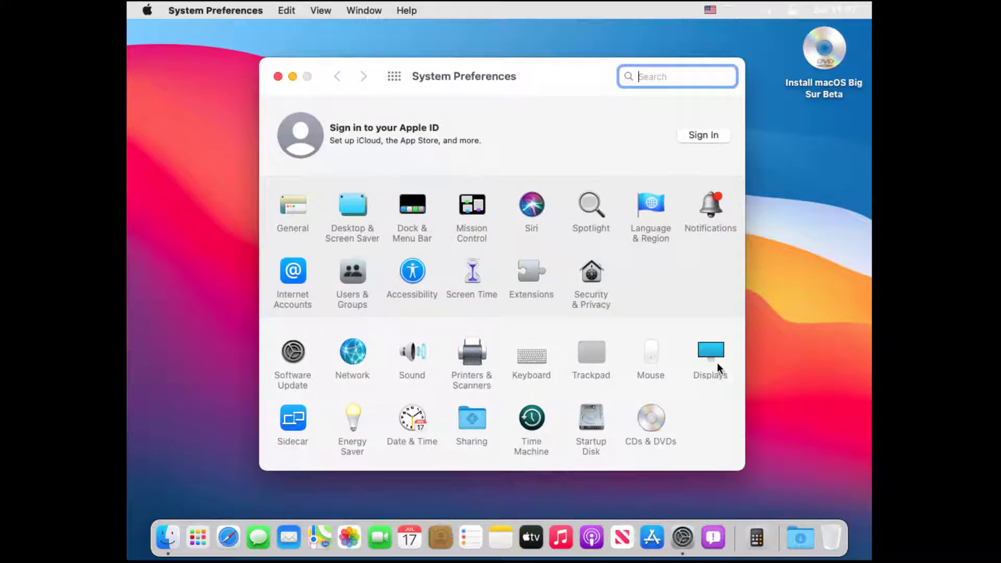
{"action": "left_click", "coordinate": [717, 362]}
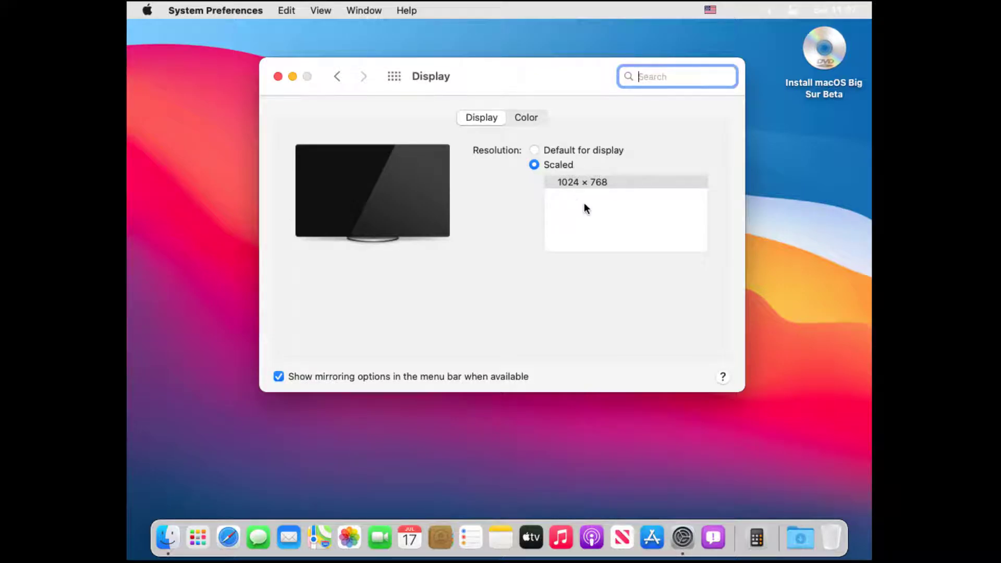
{"action": "left_click", "coordinate": [278, 76]}
{"action": "left_click", "coordinate": [148, 11]}
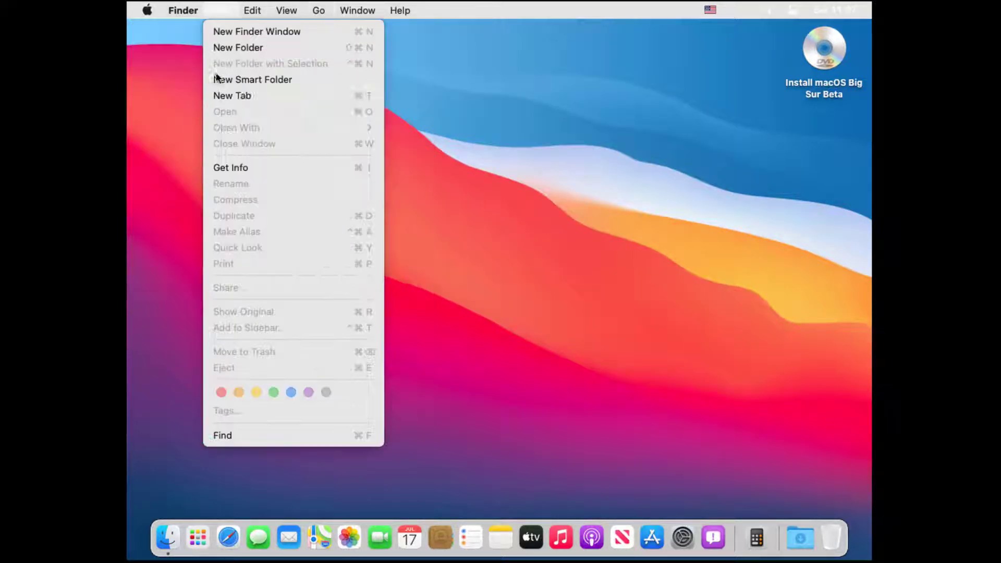
{"action": "mouse_move", "coordinate": [284, 11]}
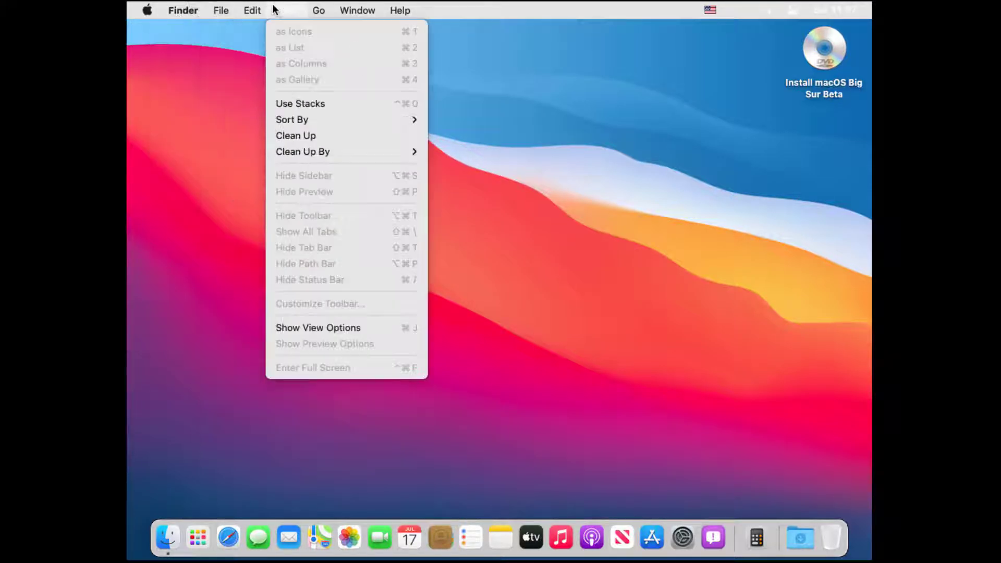
{"action": "left_click", "coordinate": [597, 215]}
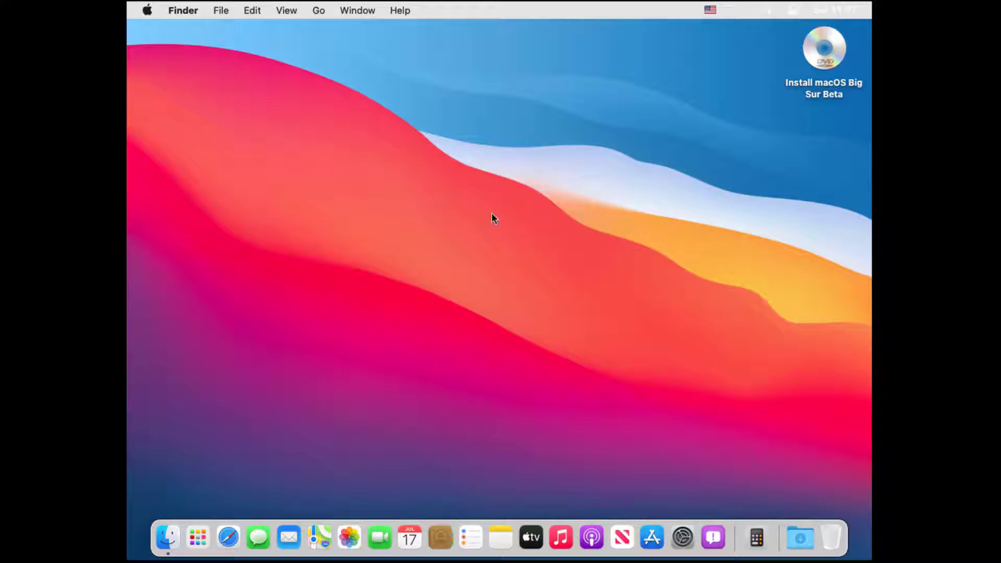
{"action": "left_click", "coordinate": [535, 541]}
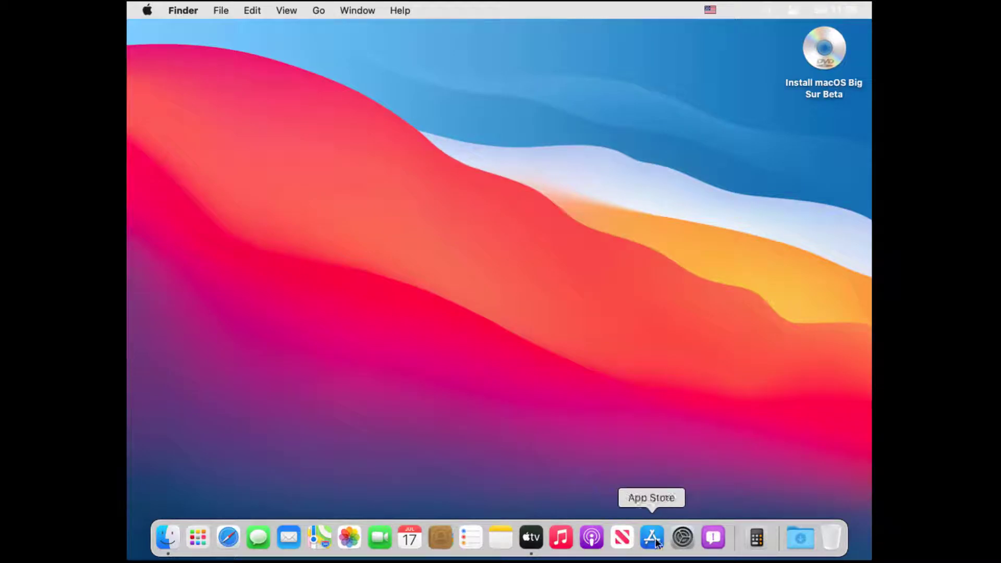
{"action": "left_click", "coordinate": [646, 542]}
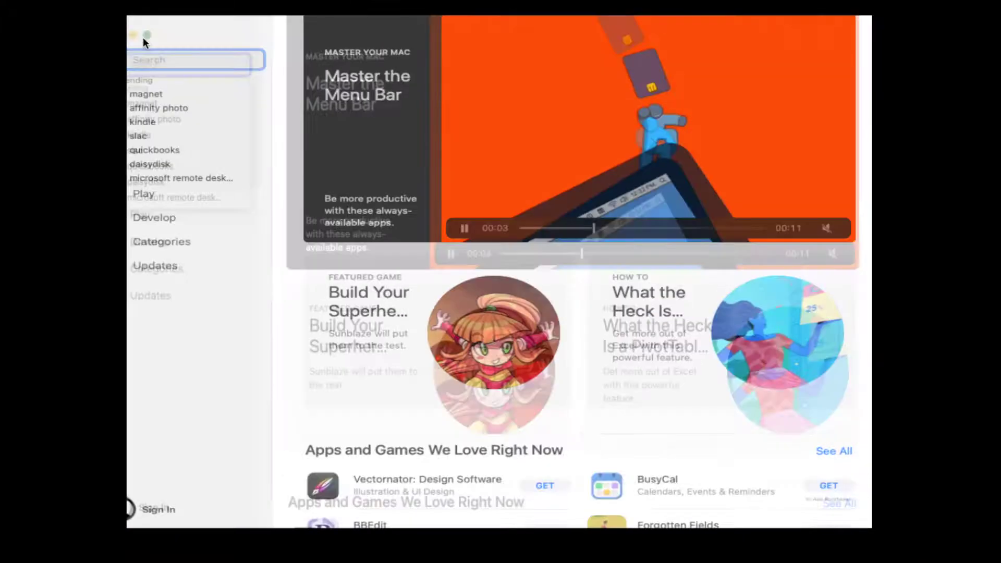
{"action": "key", "text": "Return"}
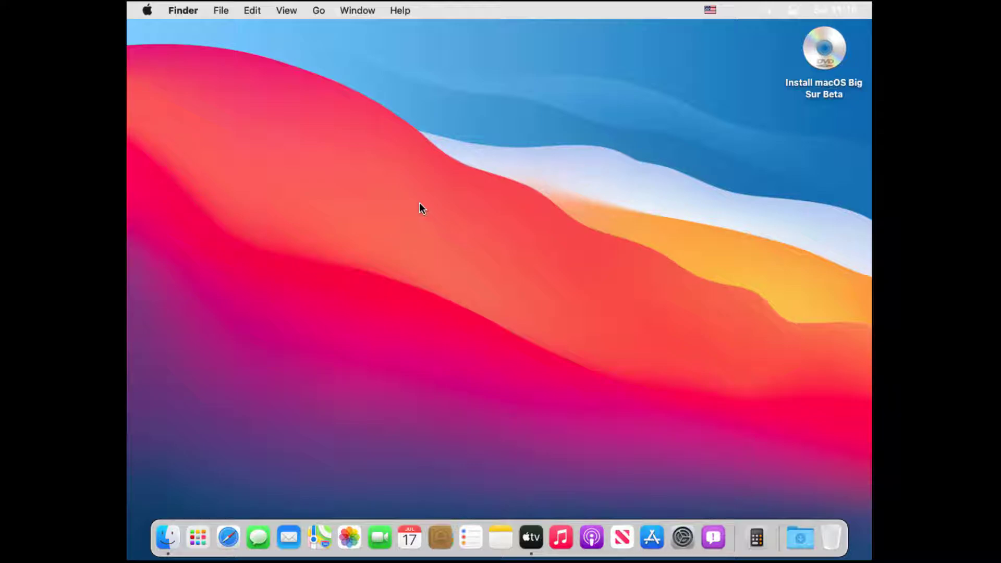
{"action": "left_click", "coordinate": [683, 537]}
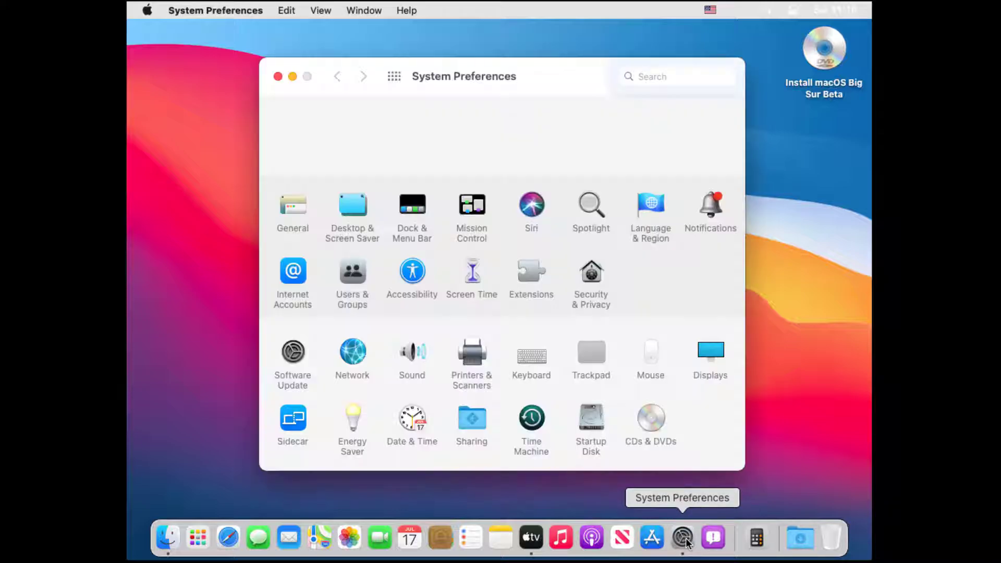
{"action": "left_click_drag", "start_coordinate": [495, 69], "coordinate": [425, 53]}
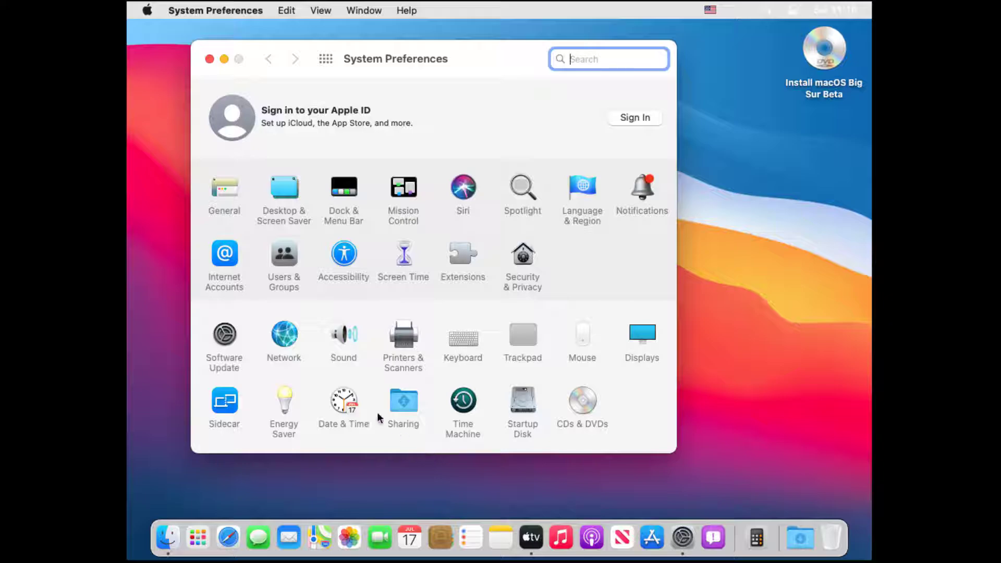
{"action": "left_click", "coordinate": [227, 344]}
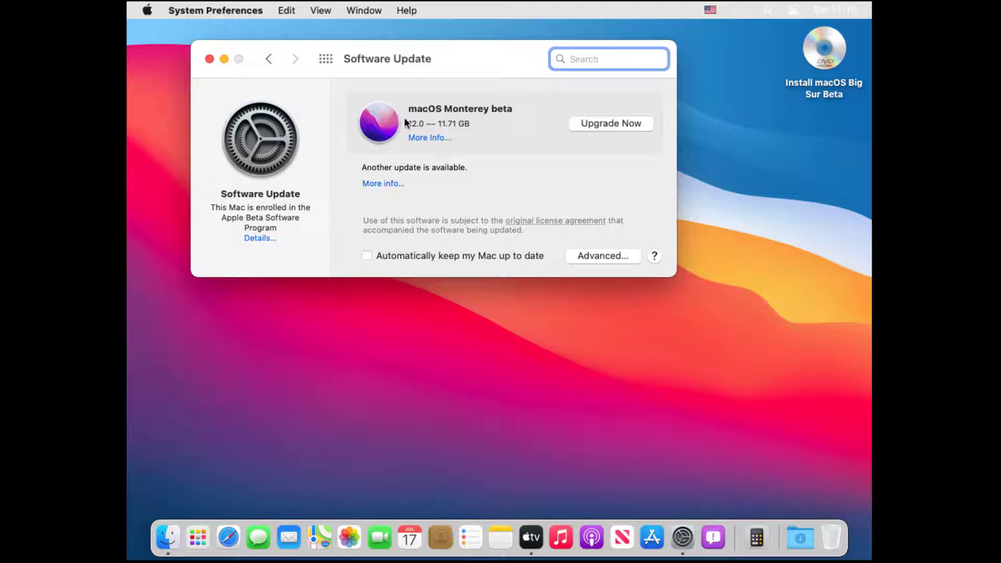
{"action": "left_click", "coordinate": [409, 110]}
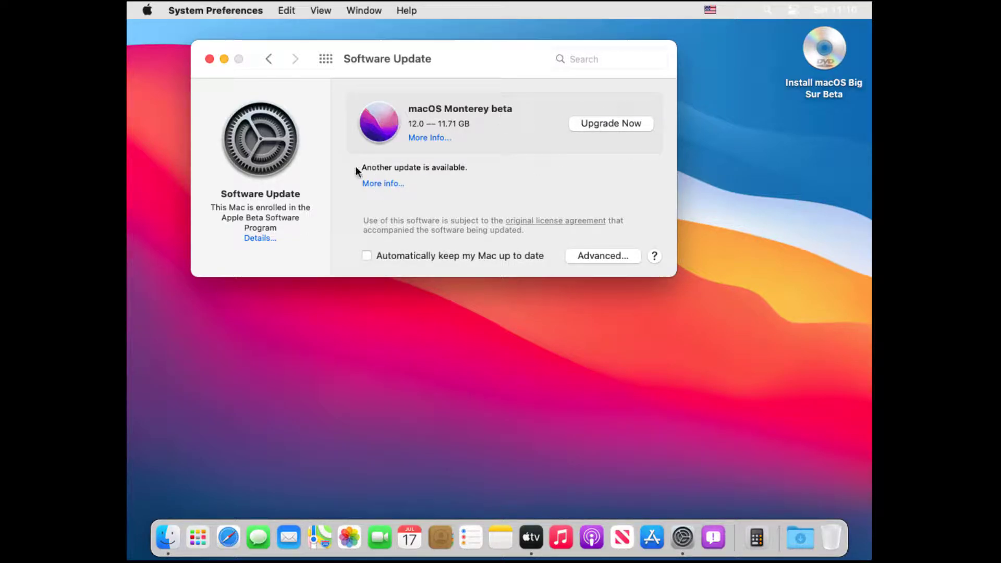
{"action": "left_click", "coordinate": [209, 58]}
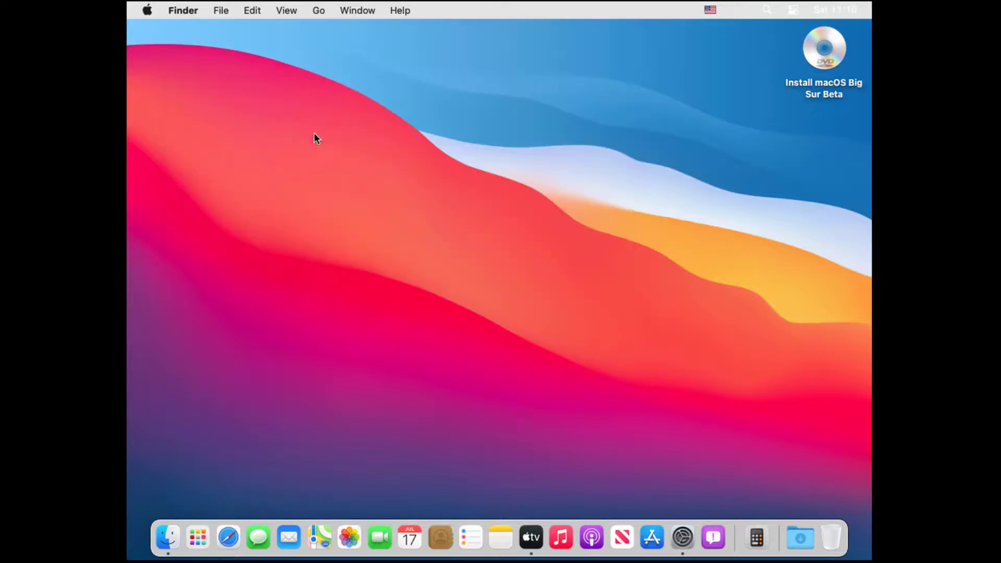